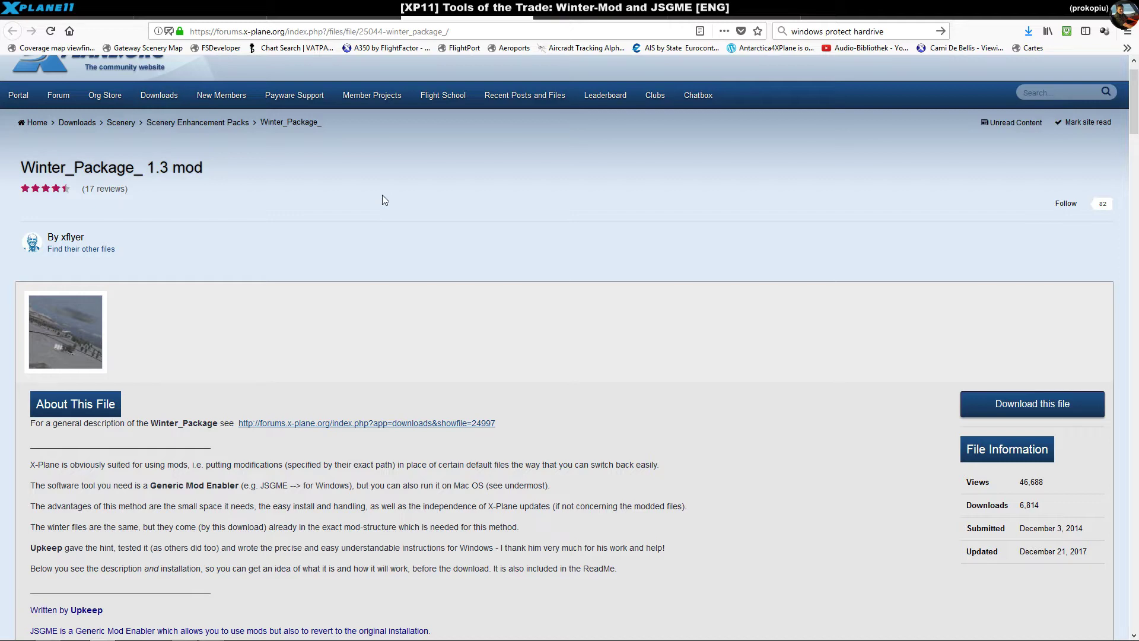
Look over the introduction on the Winter_Package_ 1.3 mod download page.
scroll(408, 216, up, 1)
scroll(409, 224, down, 3)
scroll(409, 222, up, 2)
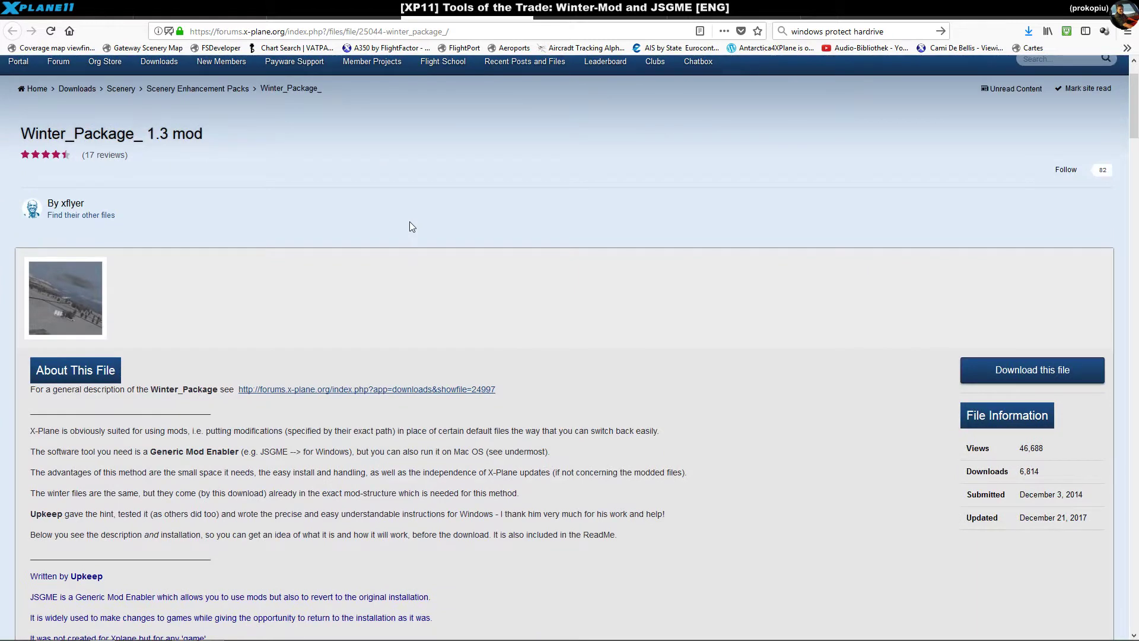
scroll(209, 175, up, 1)
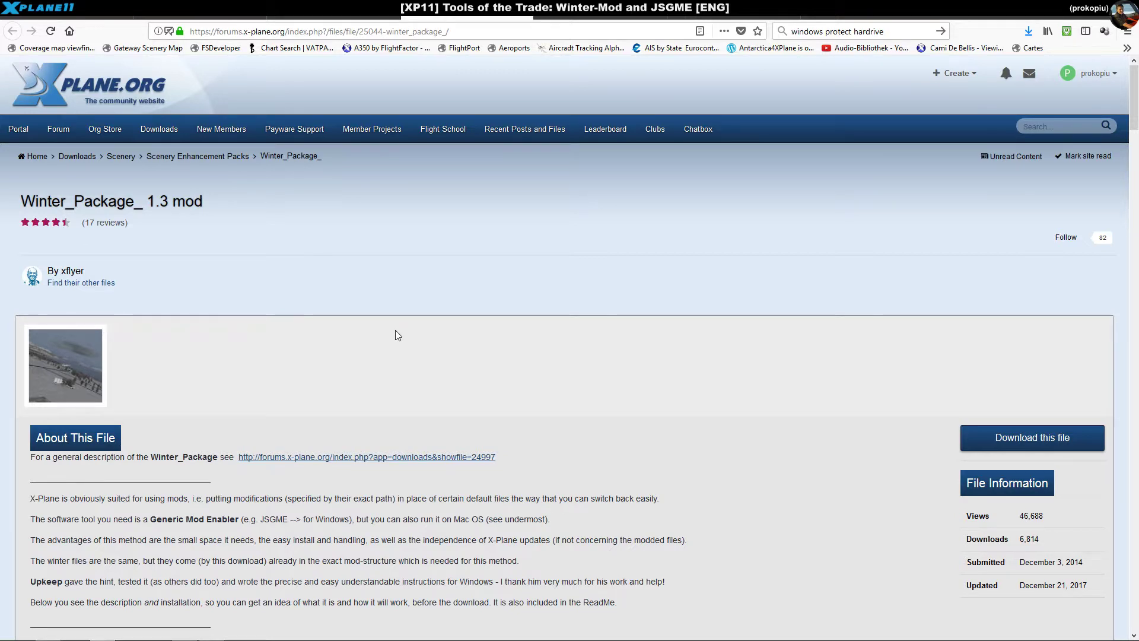
scroll(398, 336, down, 3)
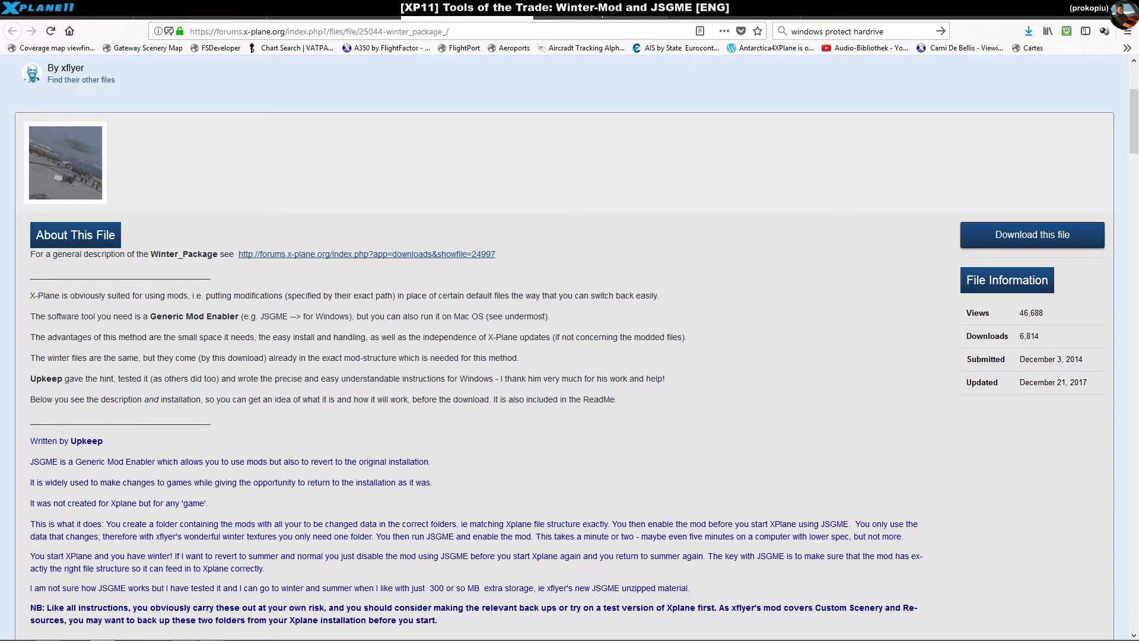
Check the already open pages for the Generic MOD Enabler (JSGME) and the winter mod's X-Plane 11 update.
click(601, 16)
click(733, 18)
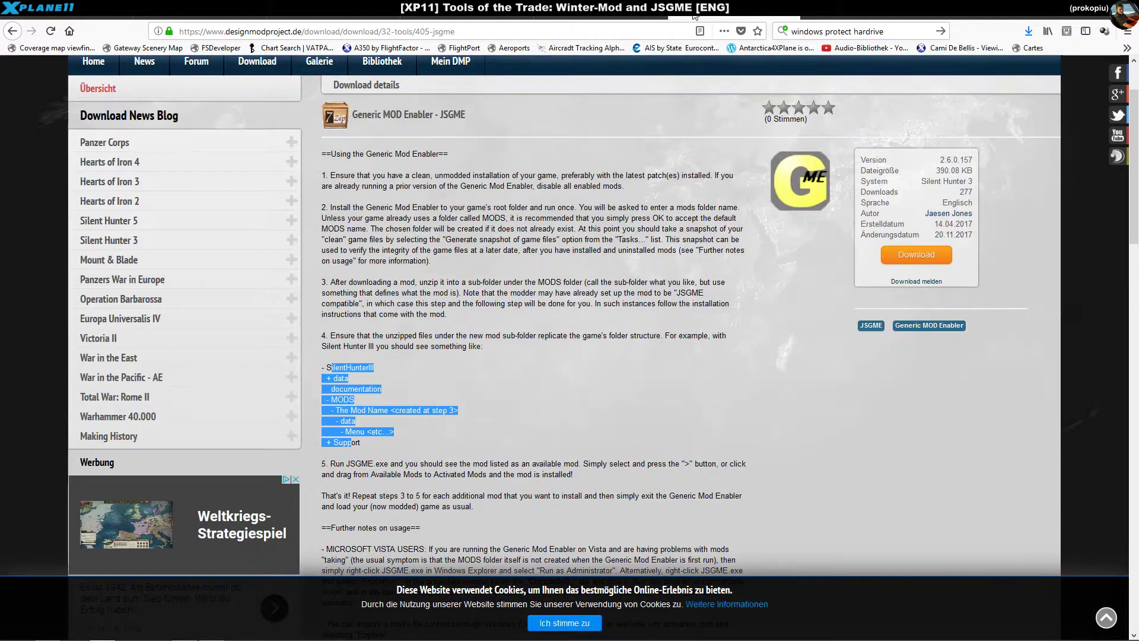
click(466, 17)
click(342, 19)
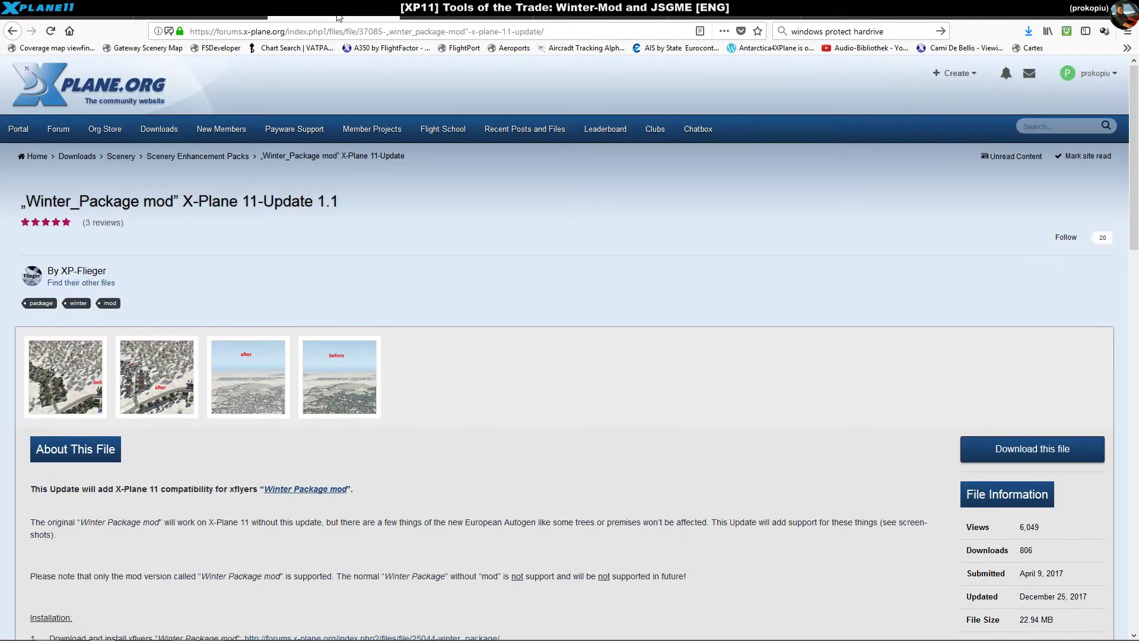
Open the general Winter_Package description from the 1.3 mod page and read down to its installing methods.
click(457, 20)
click(317, 255)
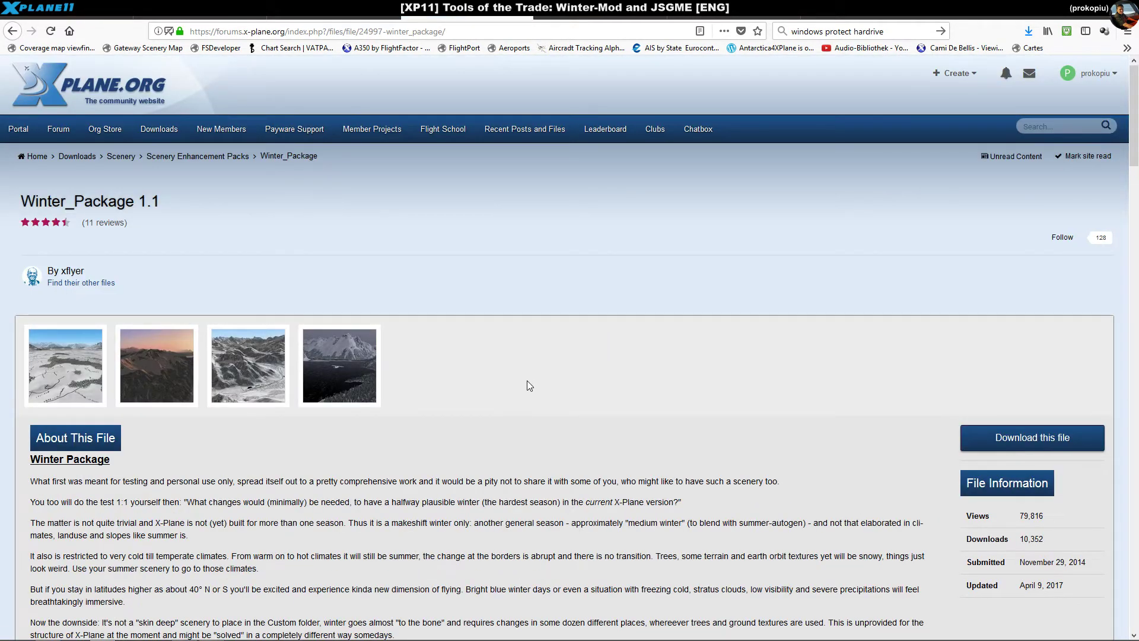
scroll(530, 387, down, 3)
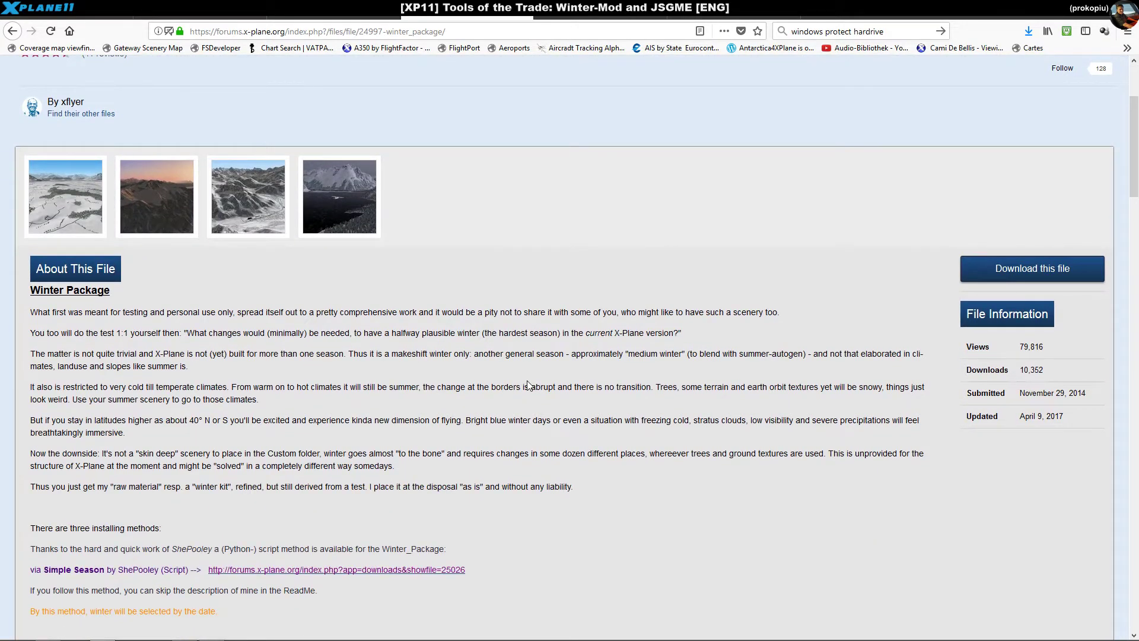
scroll(527, 386, up, 2)
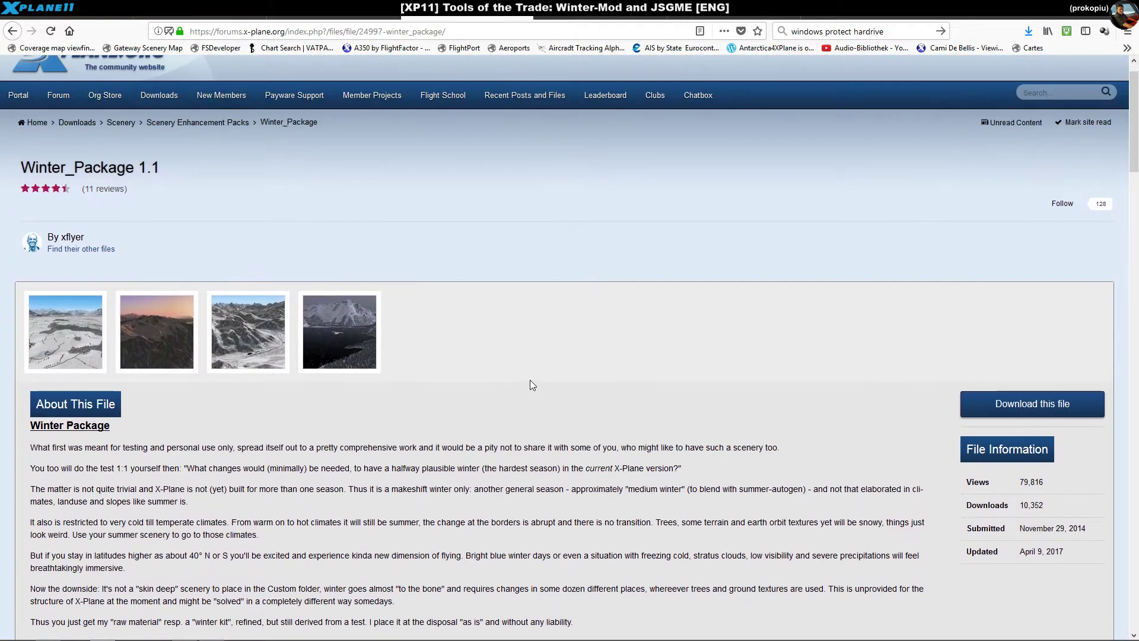
scroll(532, 385, down, 2)
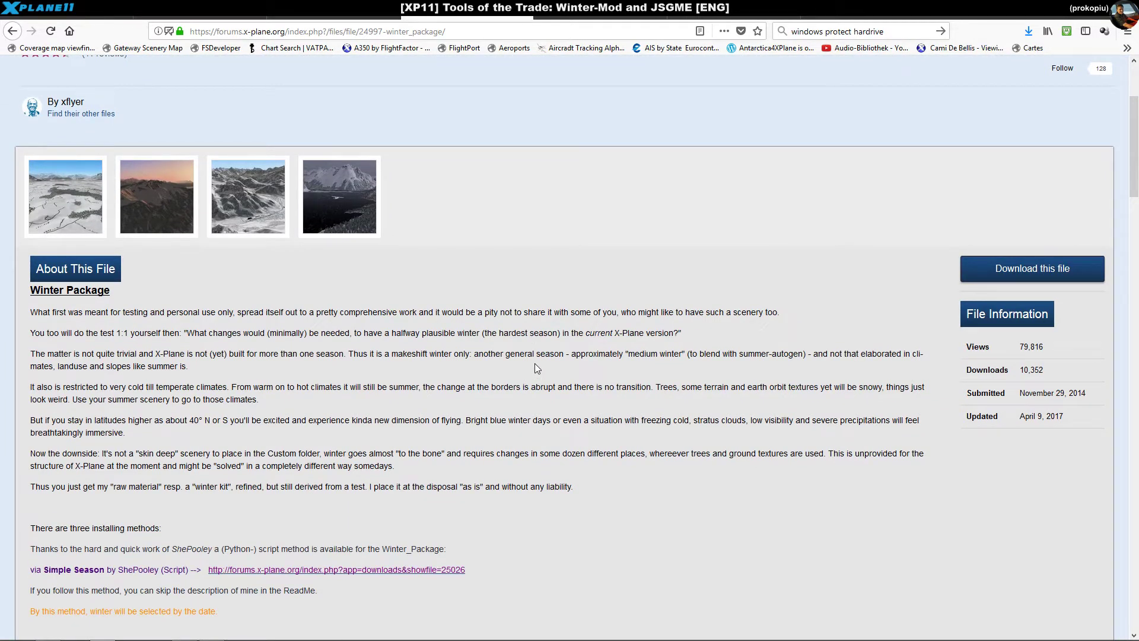
scroll(532, 369, down, 2)
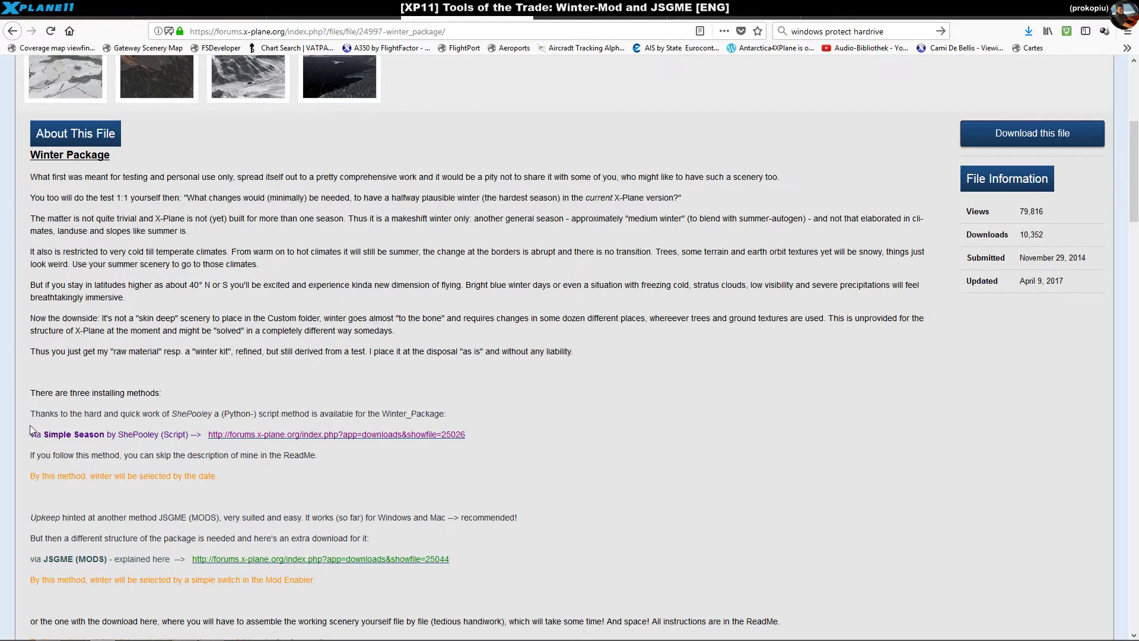
Highlight the Simple Season script method in the list of three installing methods.
drag(32, 414, 197, 437)
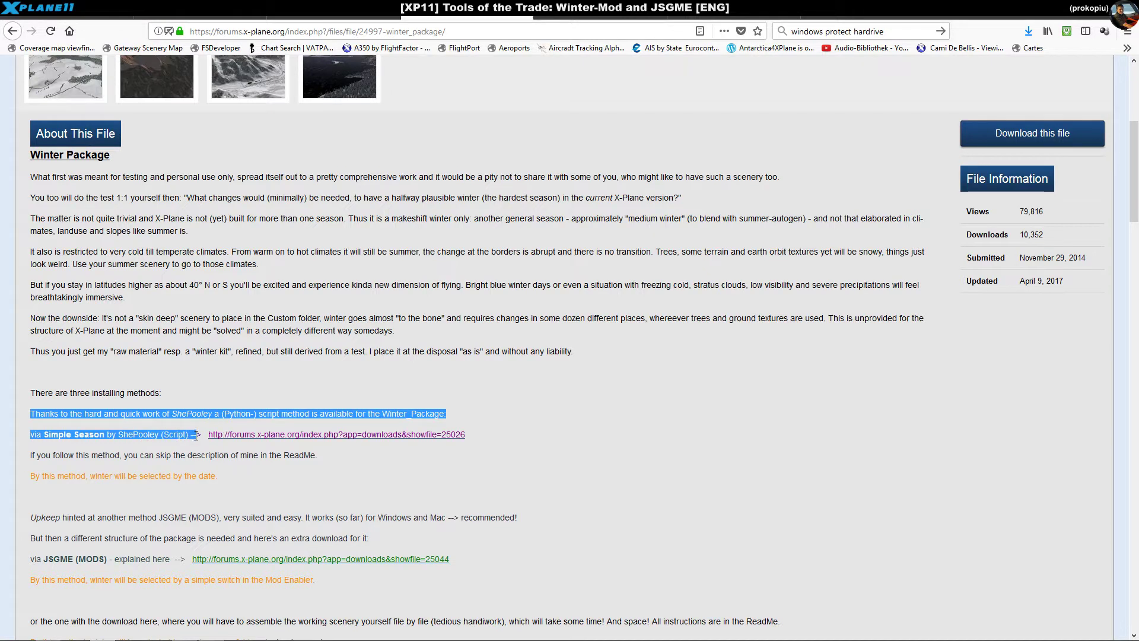
click(242, 479)
drag(241, 477, 34, 391)
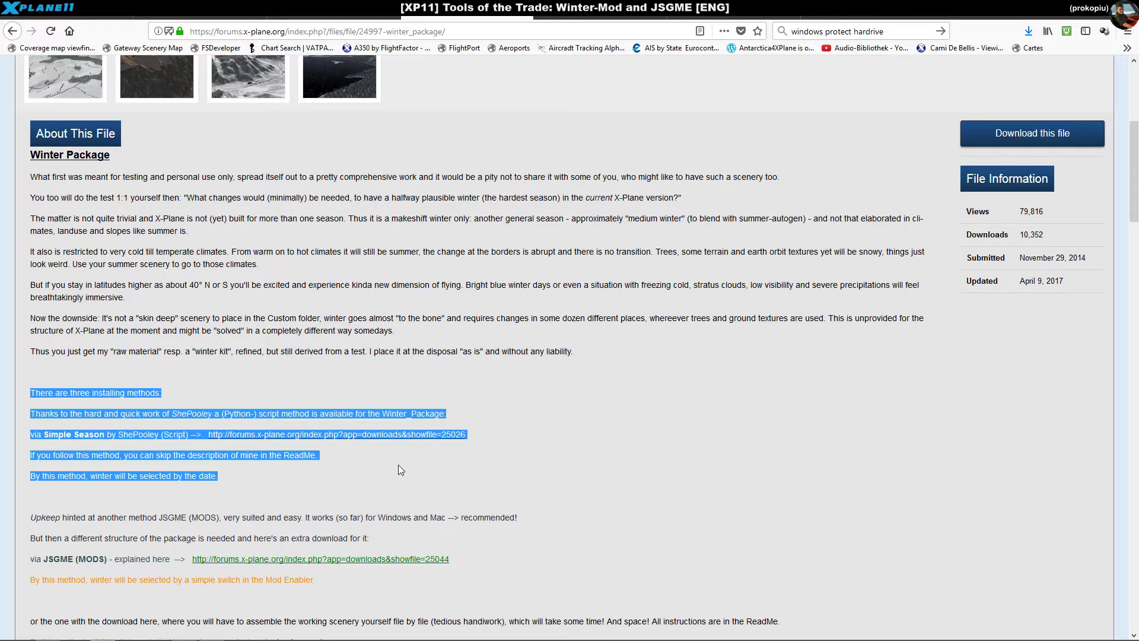
Highlight the JSGME (MODS) installing method and review the remainder of the Winter_Package 1.1 page.
scroll(401, 470, down, 2)
drag(355, 451, 27, 382)
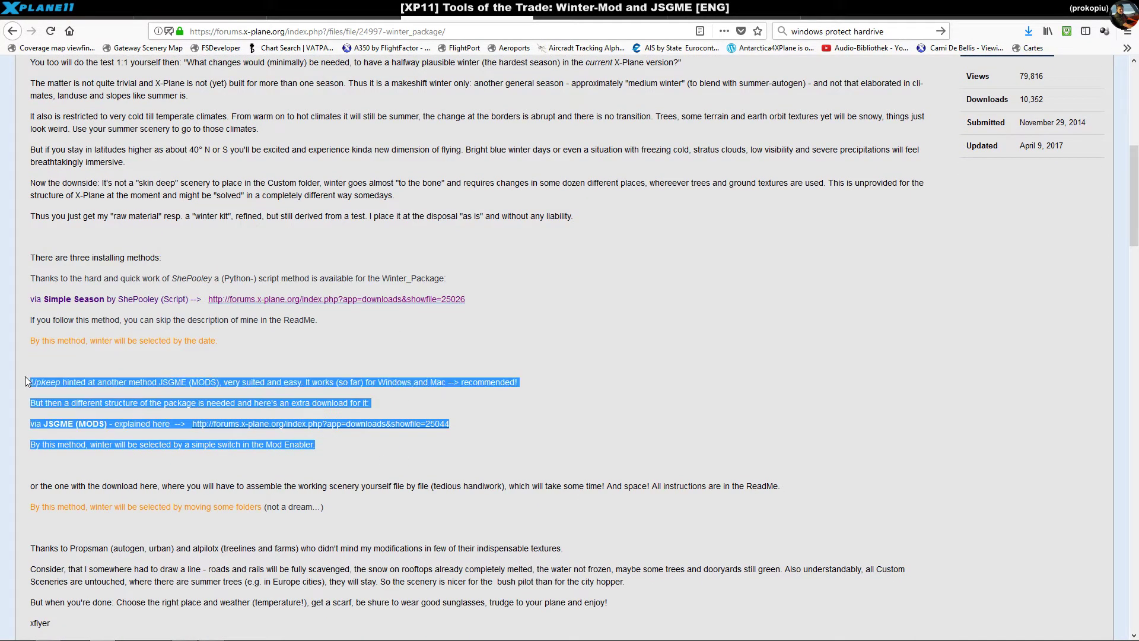
click(641, 434)
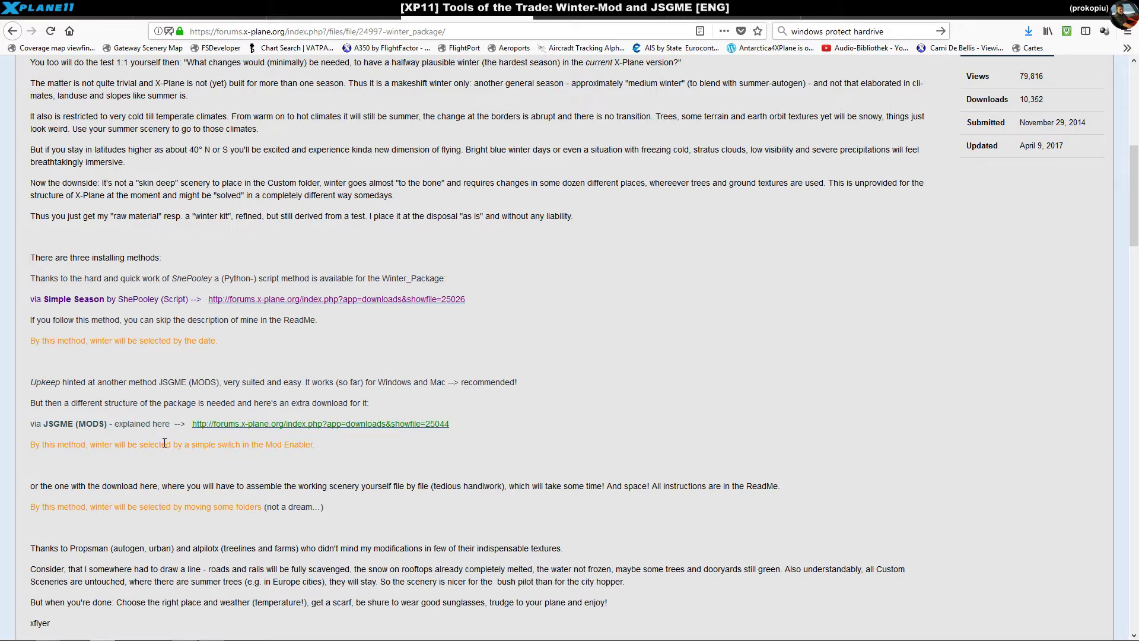
drag(316, 446, 20, 385)
click(353, 472)
scroll(354, 472, down, 3)
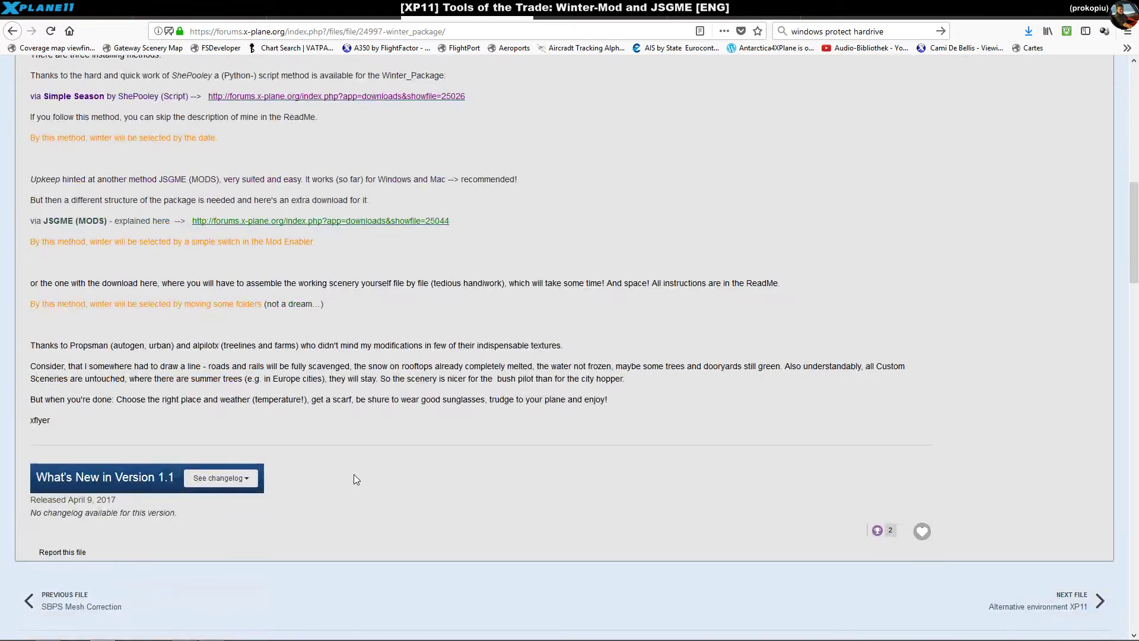
scroll(353, 478, up, 9)
scroll(354, 478, up, 1)
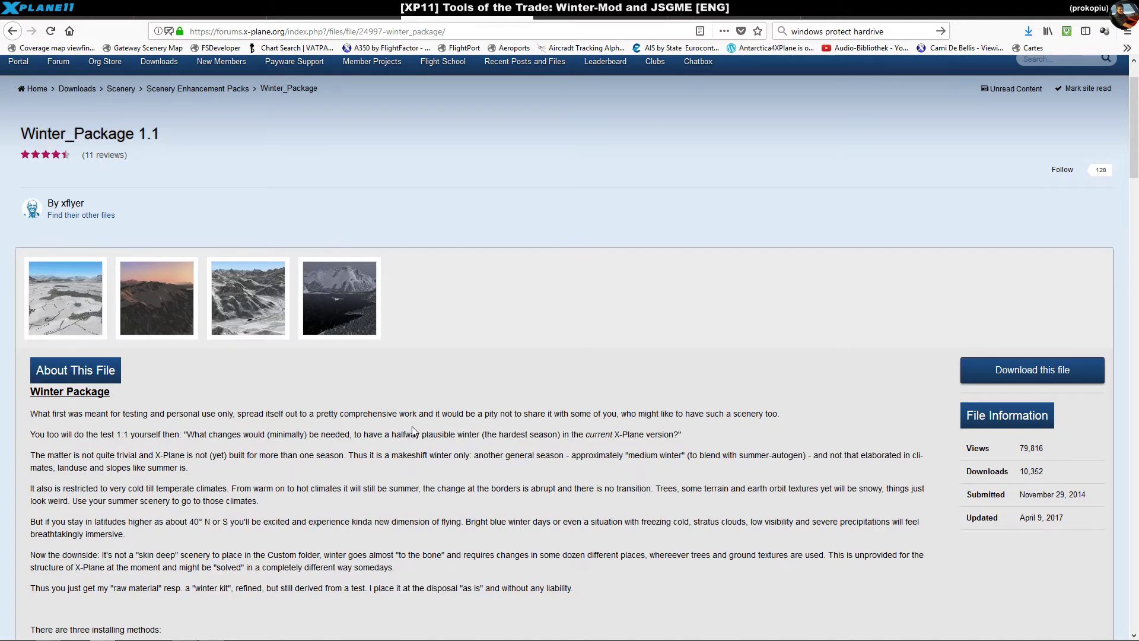
Glance at the X-Plane 11 update page and return to the Winter_Package_ 1.3 mod page.
key(alt+Left)
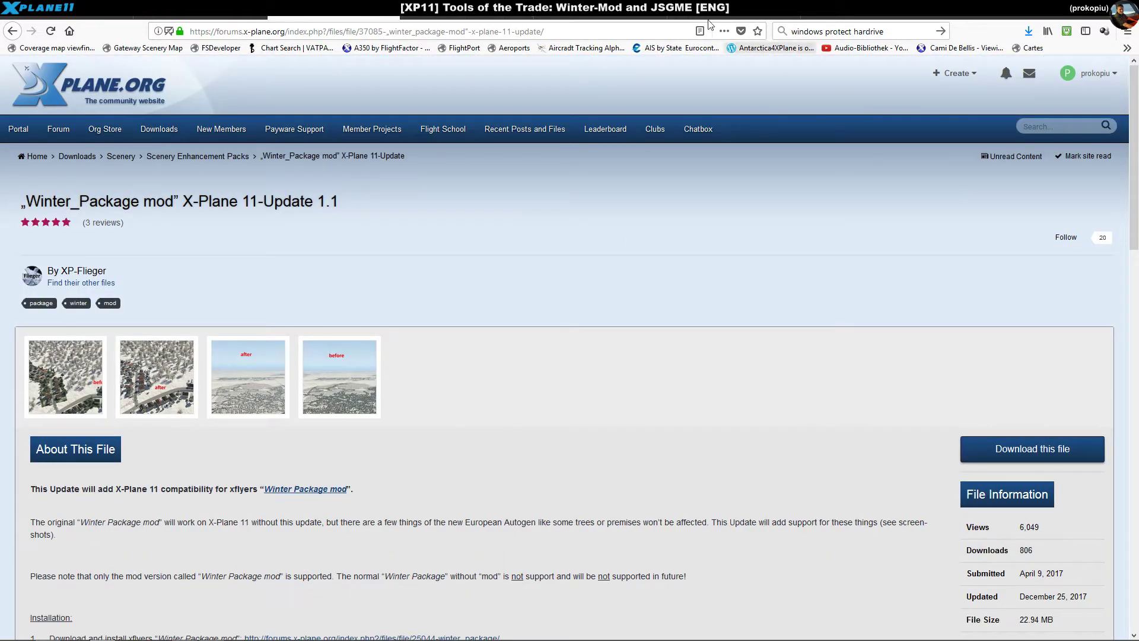
scroll(577, 94, down, 3)
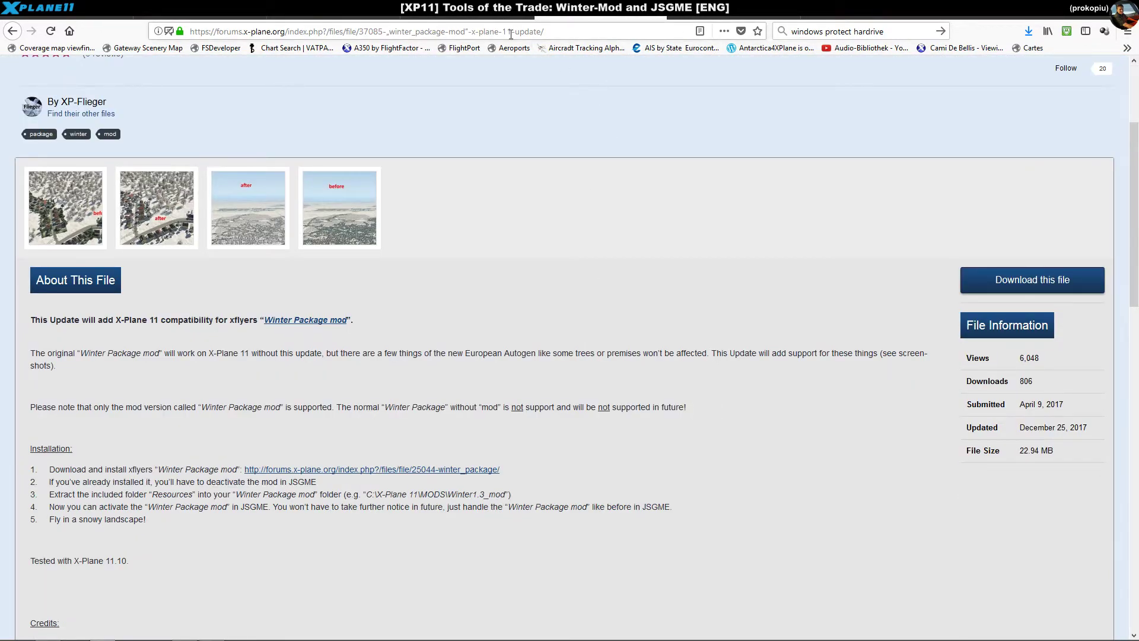
key(alt+Right)
key(alt+Left)
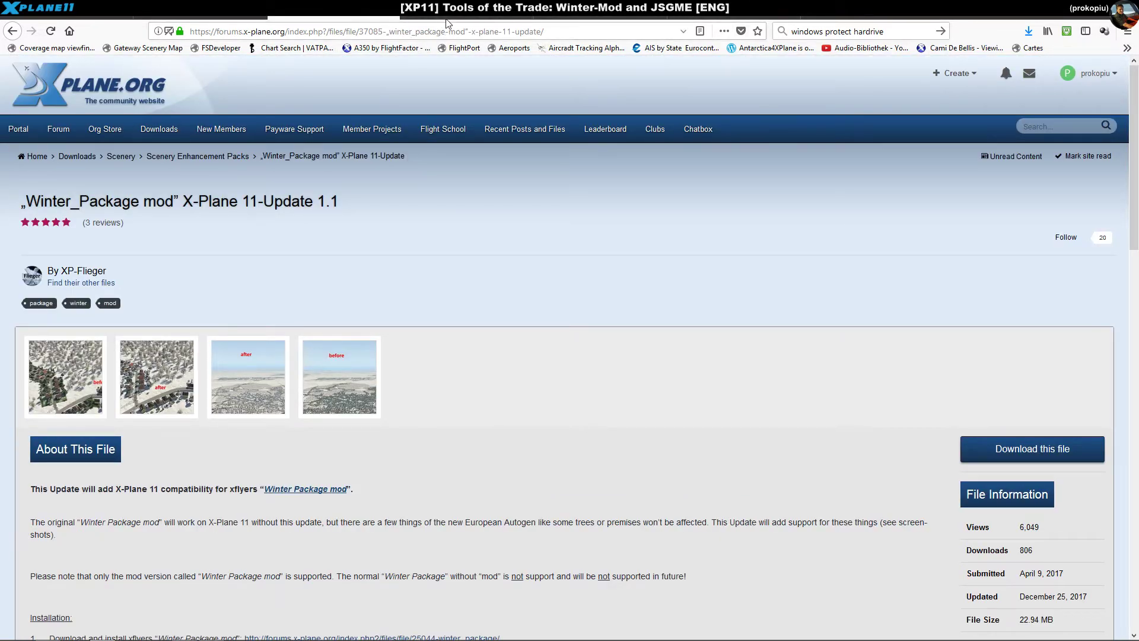
key(alt+Right)
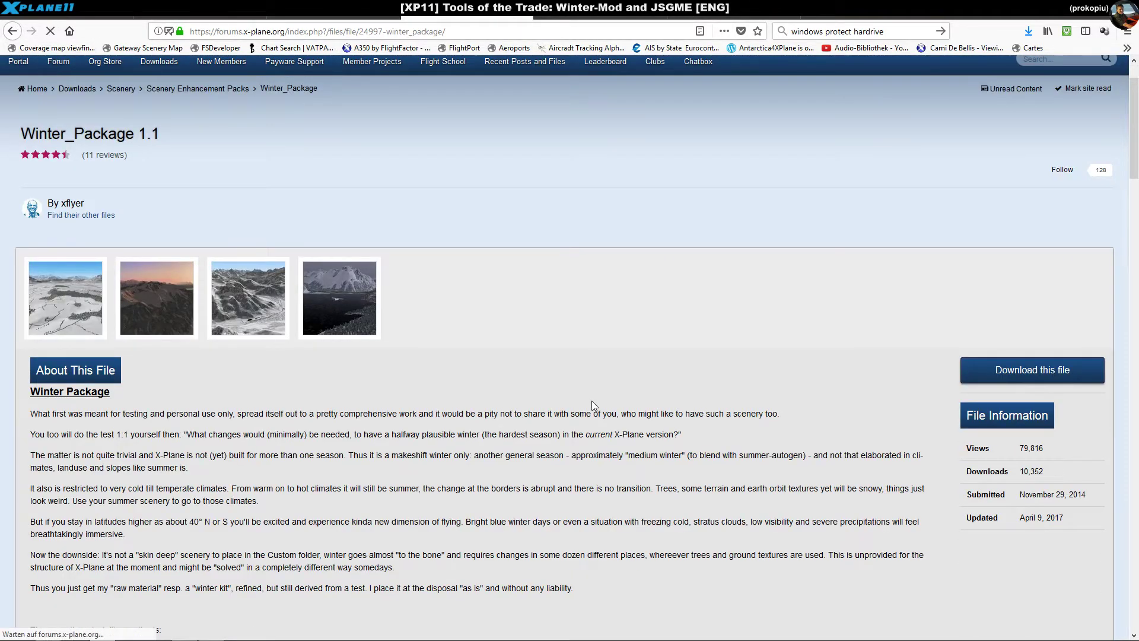
key(alt+Left)
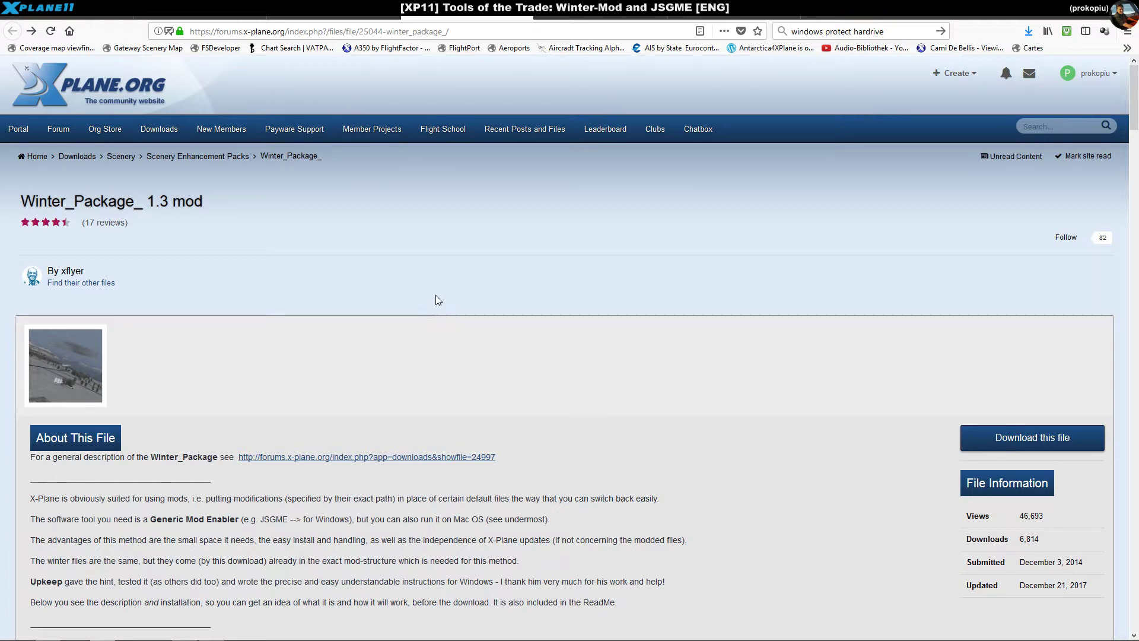
Highlight the Generic Mod Enabler requirement and the file's last update date on the 1.3 mod page.
scroll(438, 300, down, 3)
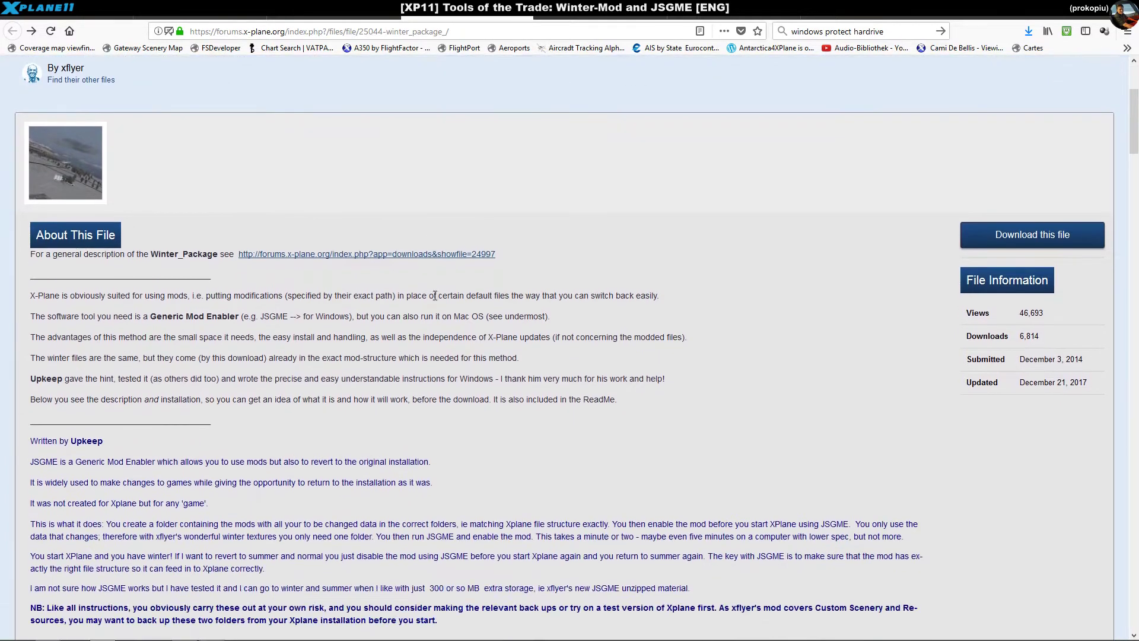
drag(156, 316, 272, 324)
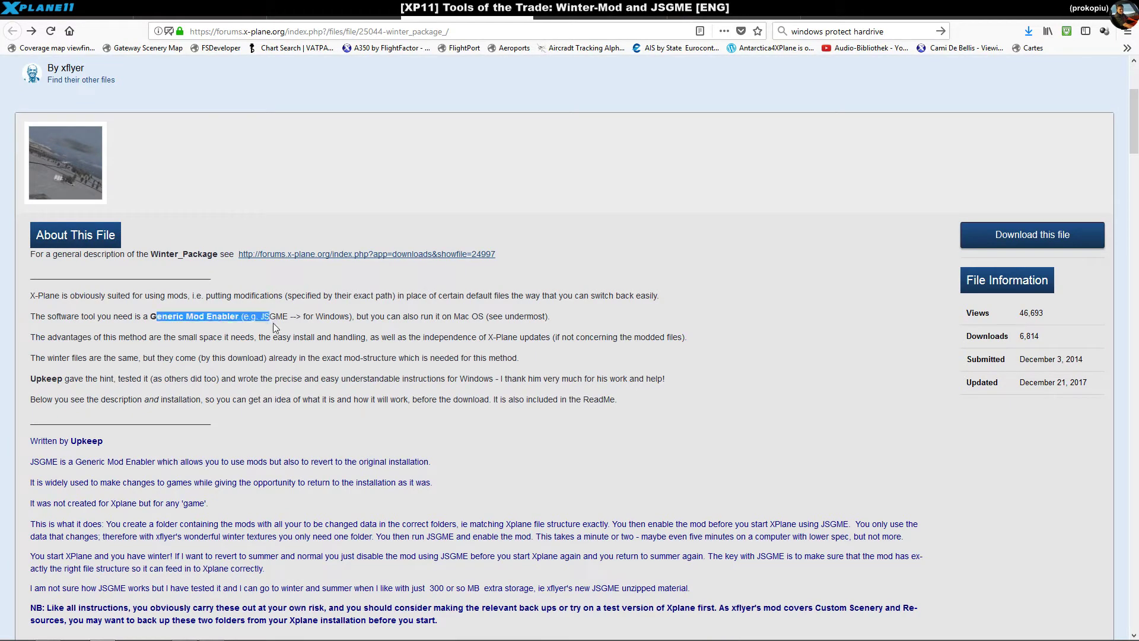
scroll(276, 328, down, 2)
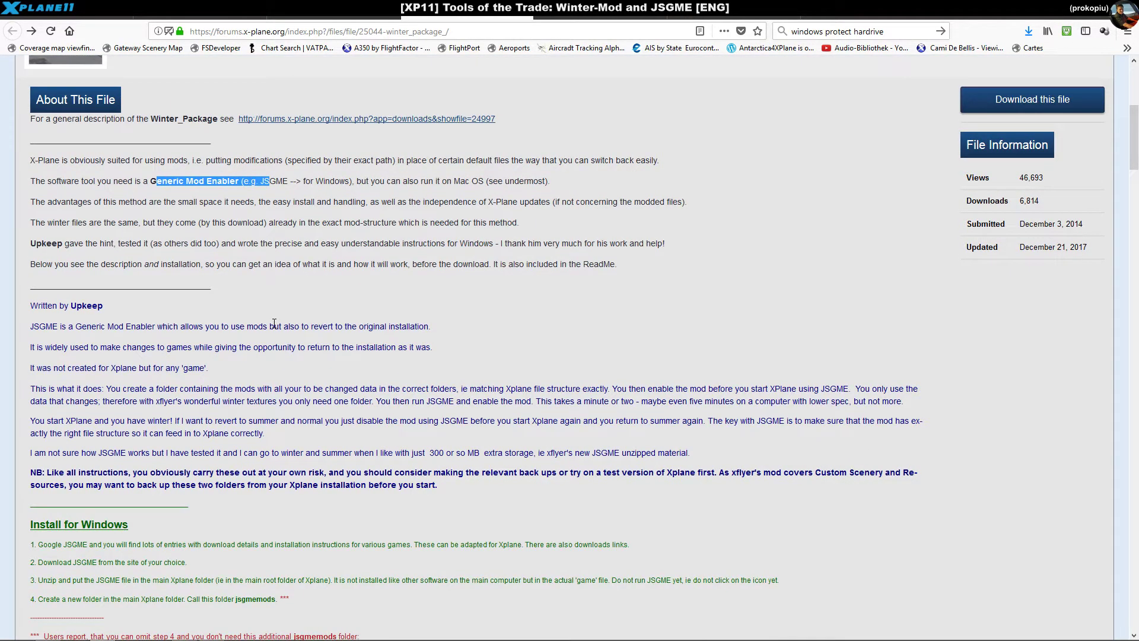
drag(1019, 248, 1096, 254)
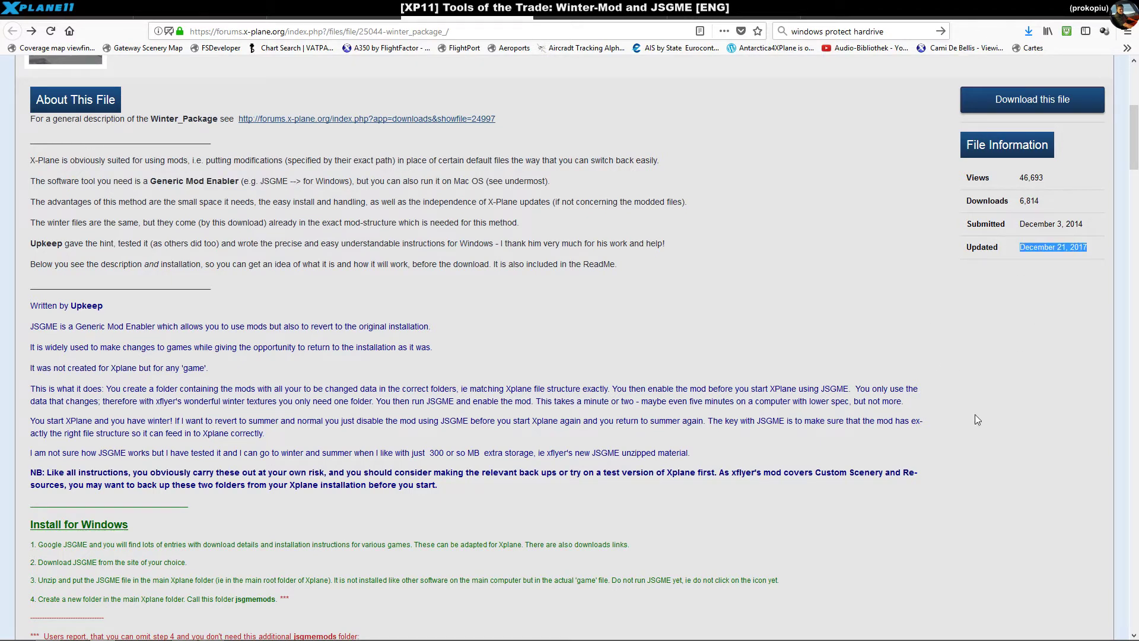
Examine the installation instructions on the 1.3 mod page and continue to the What's New section.
scroll(538, 347, down, 4)
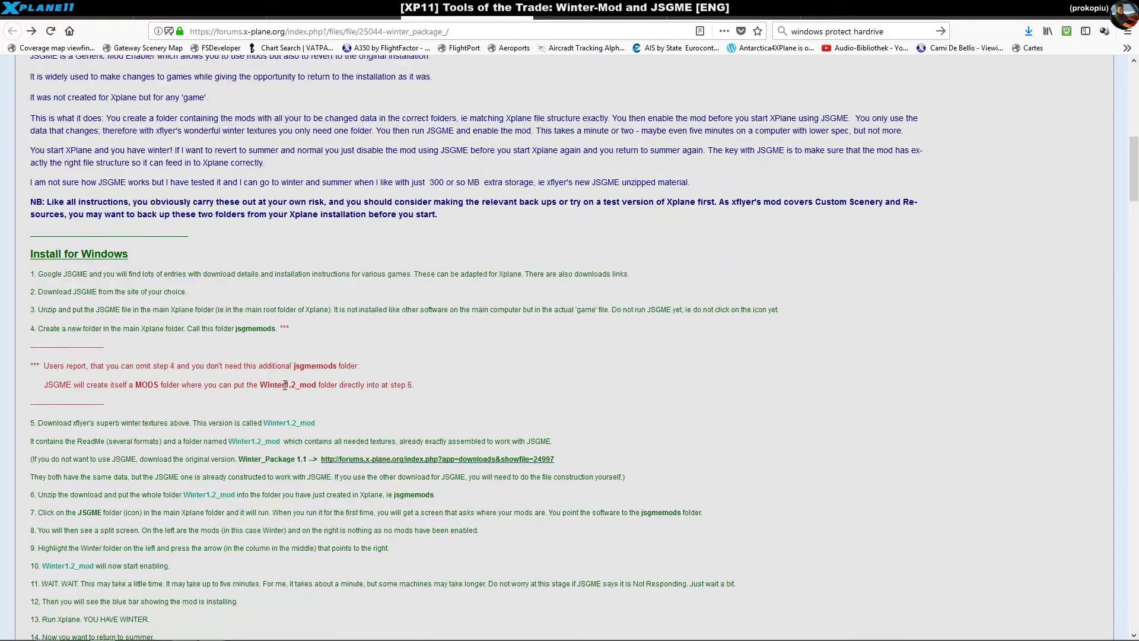
drag(284, 386, 295, 384)
scroll(408, 433, up, 9)
scroll(331, 380, down, 9)
scroll(331, 380, down, 15)
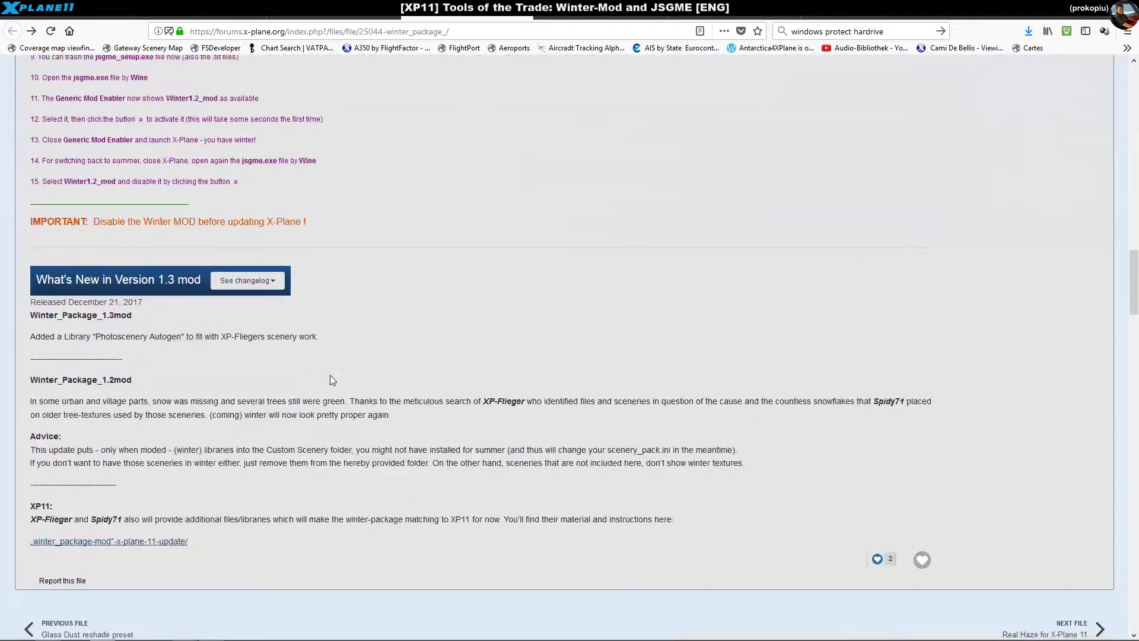
Highlight the Winter_Package_1.3mod changelog entry about the added "Photoscenery Autogen" library.
drag(38, 315, 359, 344)
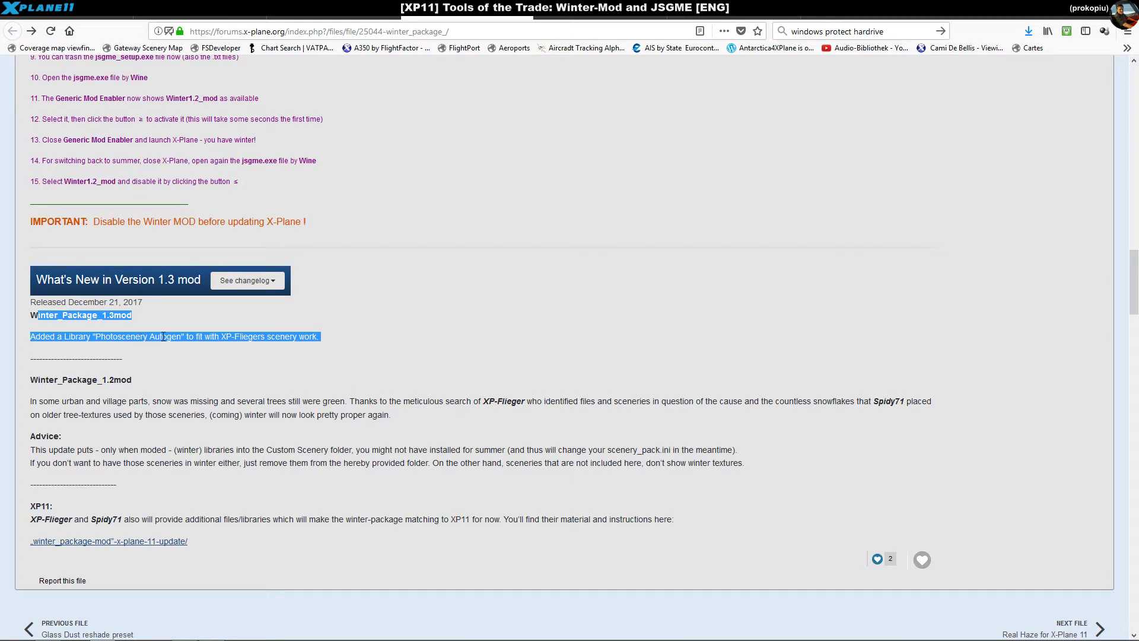
click(231, 336)
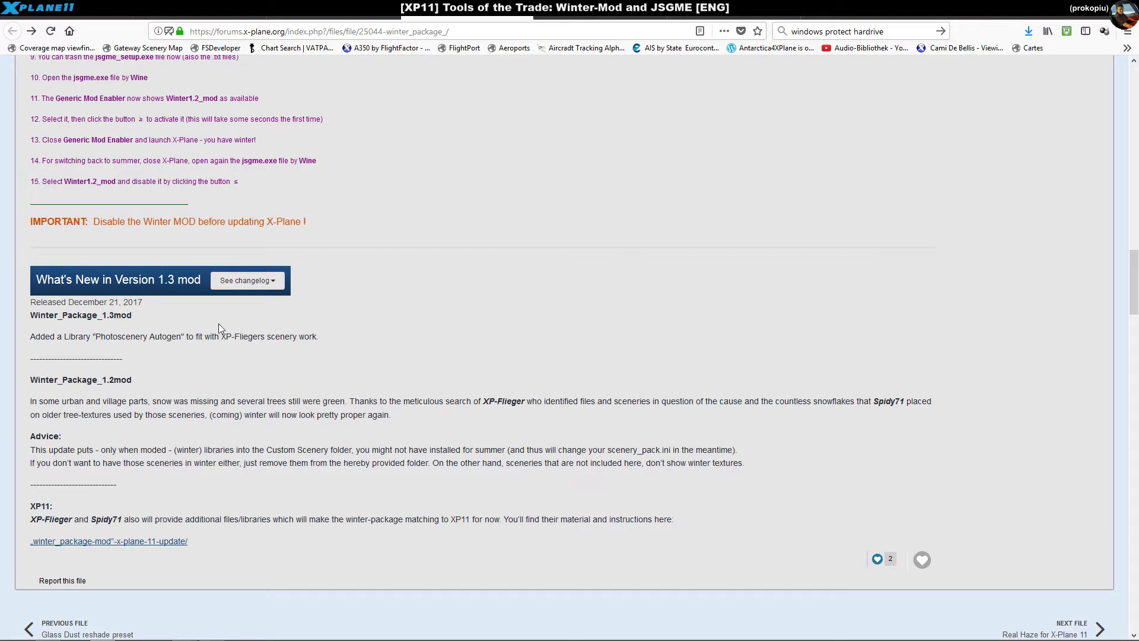
drag(219, 336, 266, 337)
scroll(365, 367, up, 20)
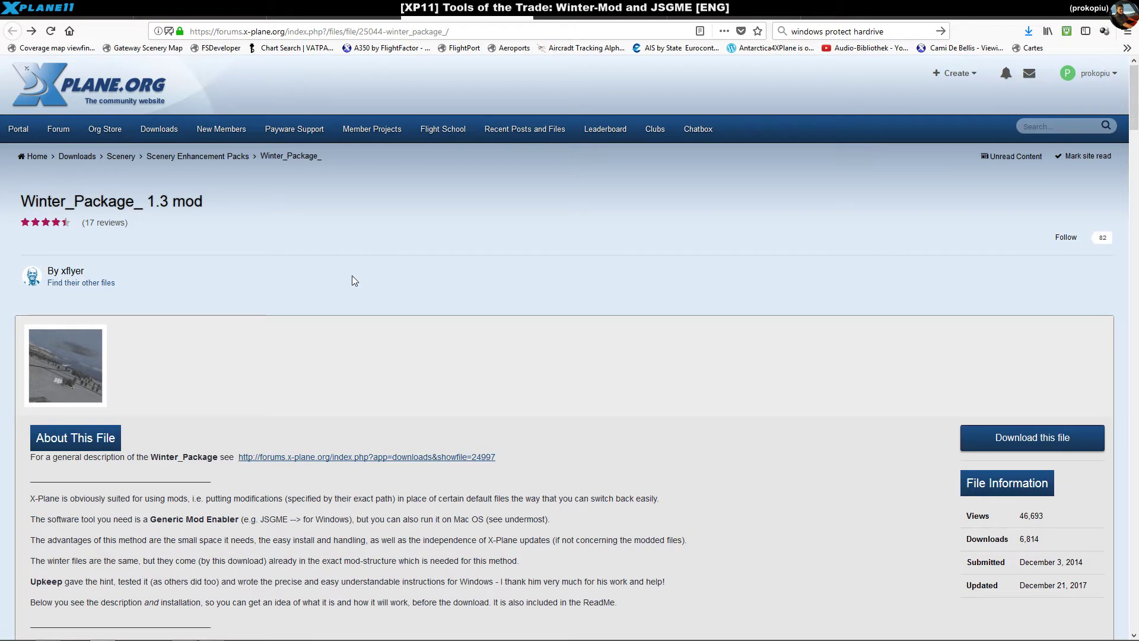
Highlight the XP11 note at the end of the changelog and open the linked X-Plane 11 update page.
scroll(353, 279, down, 2)
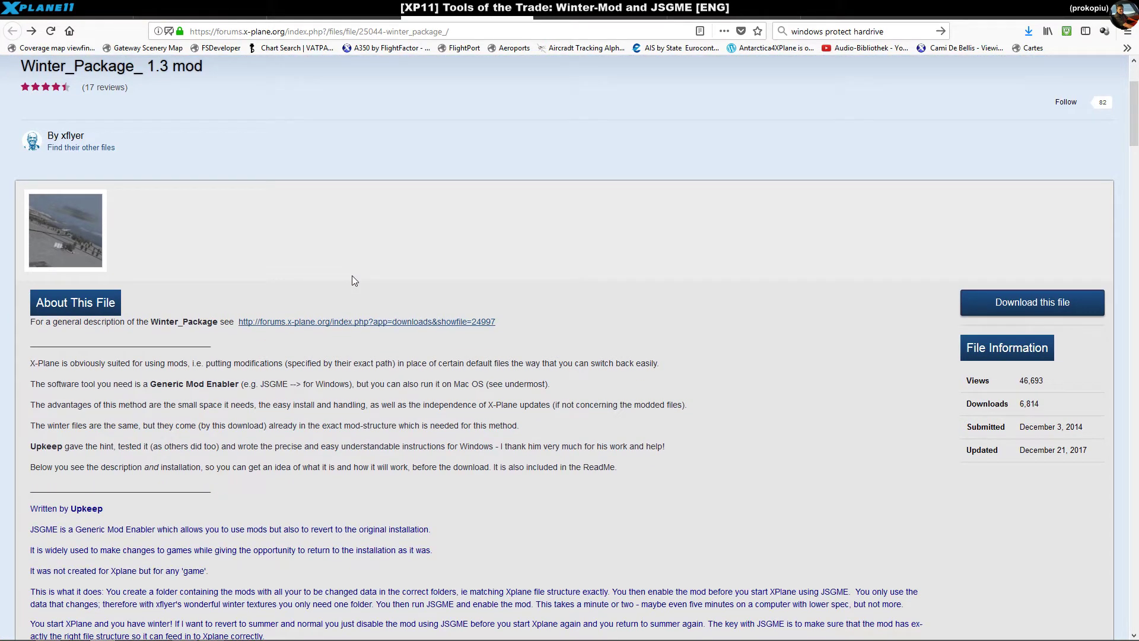
scroll(353, 280, down, 3)
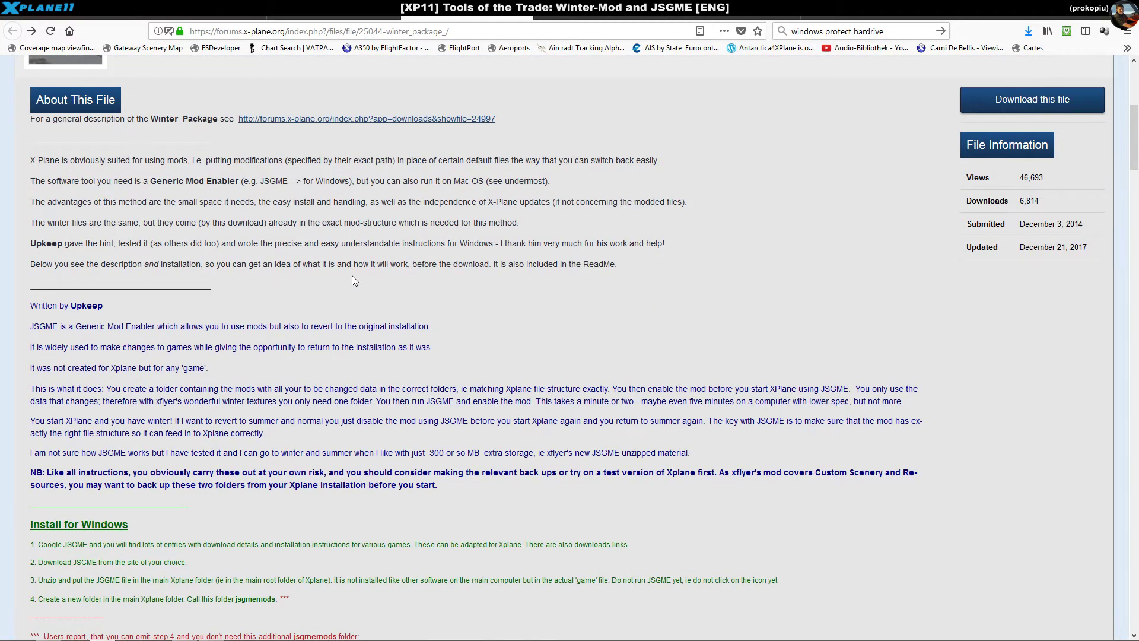
scroll(352, 280, down, 15)
scroll(351, 281, down, 5)
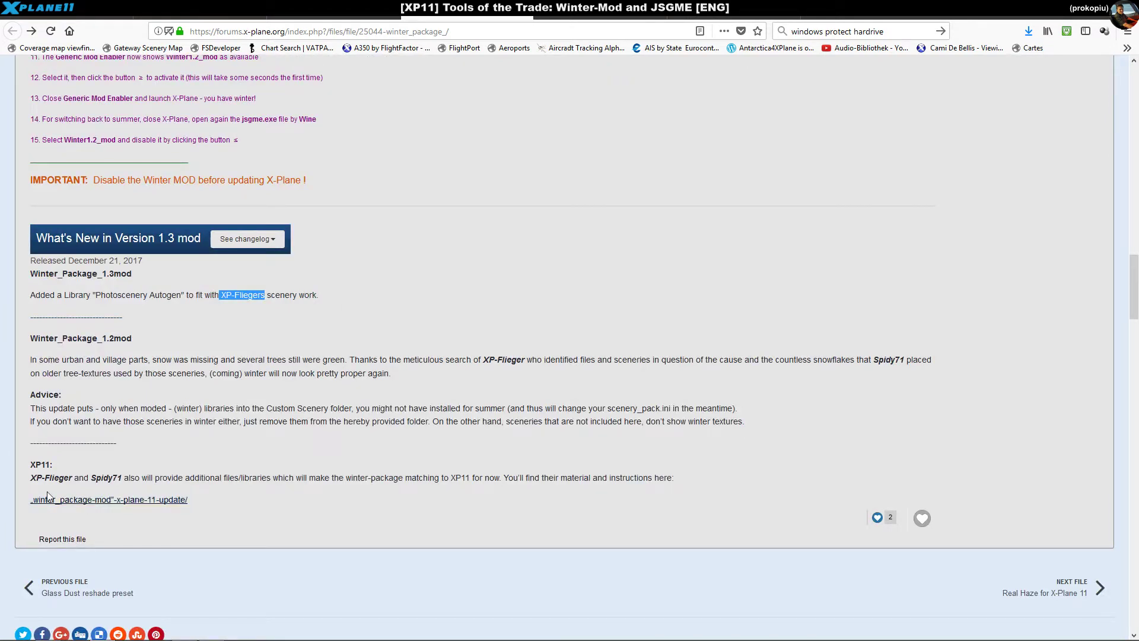
drag(30, 465, 675, 477)
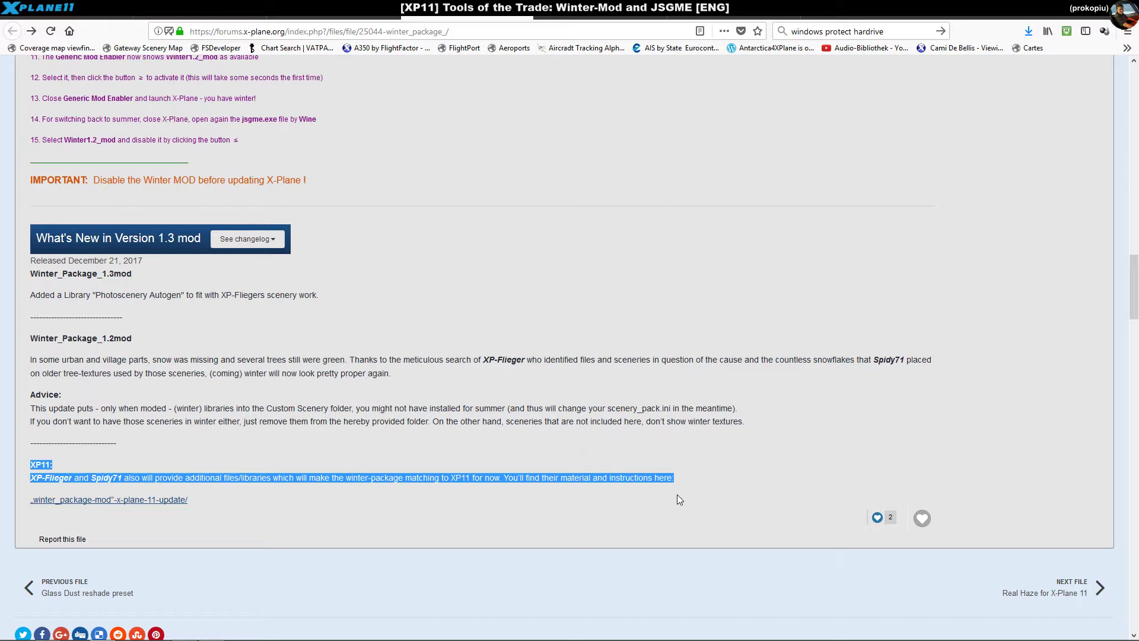
click(157, 503)
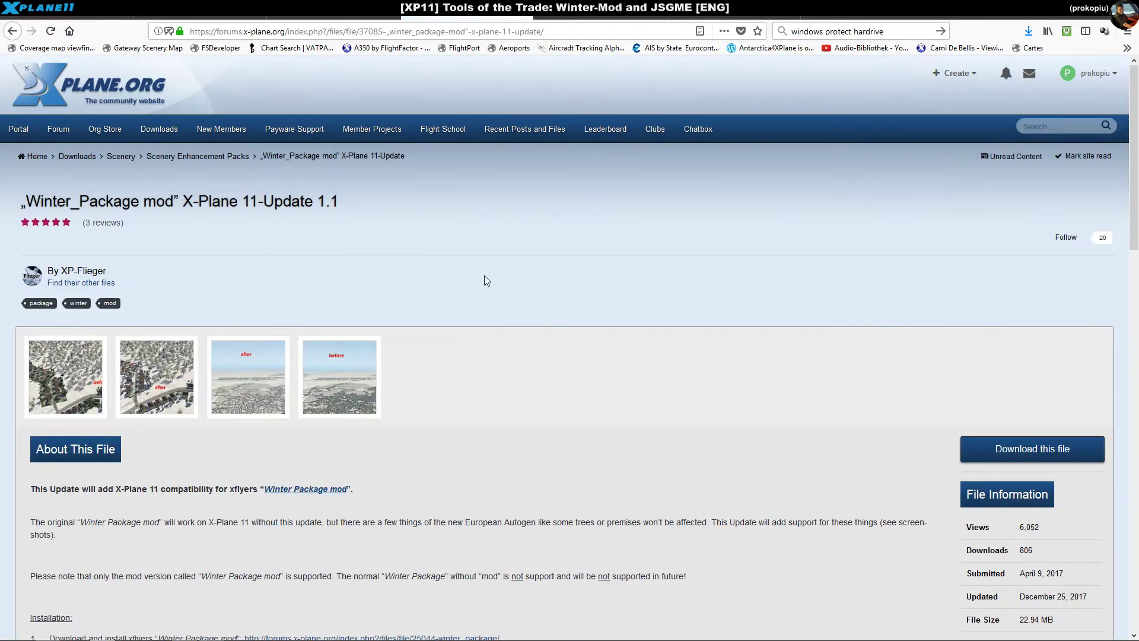
View the enlarged before and after village screenshots on the X-Plane 11 update page and close the image viewer.
scroll(474, 274, down, 2)
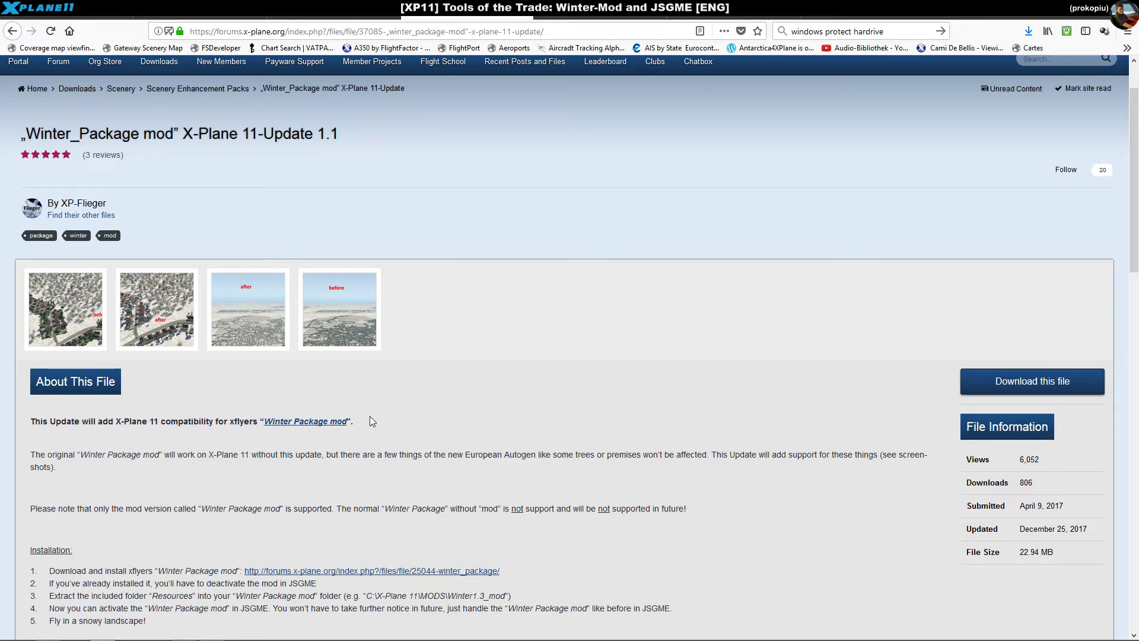
scroll(371, 421, down, 2)
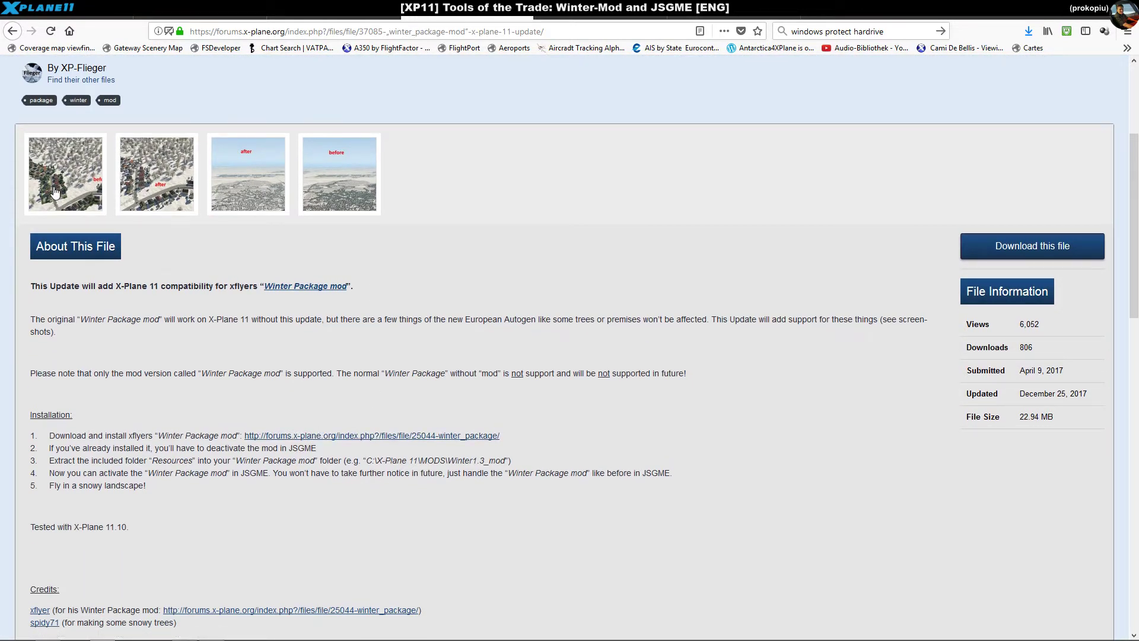
click(87, 185)
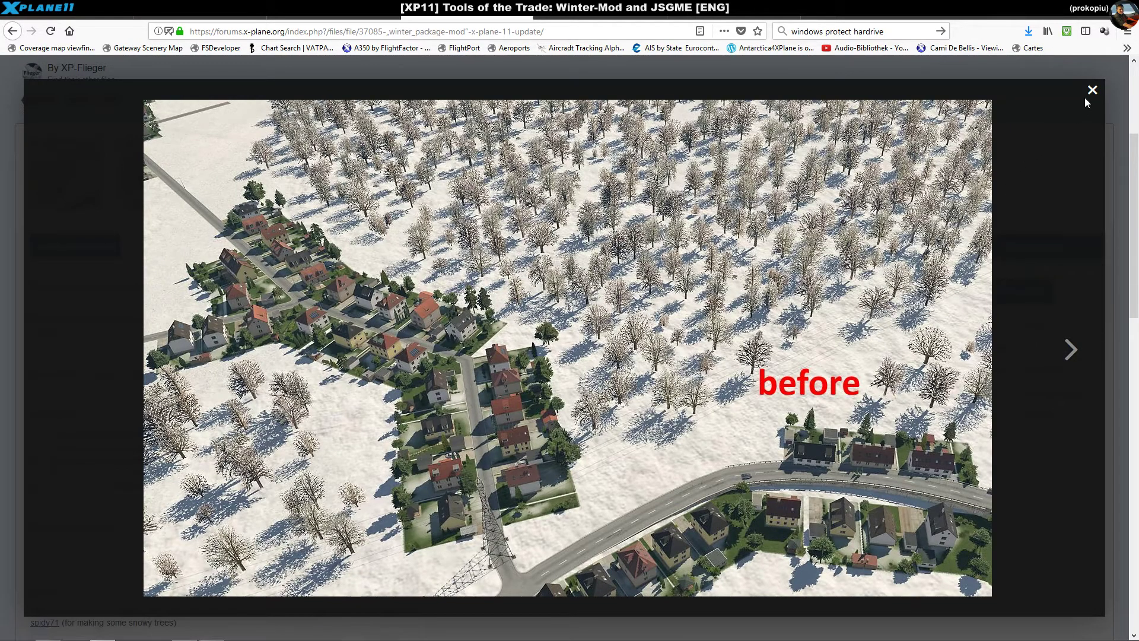
click(1070, 351)
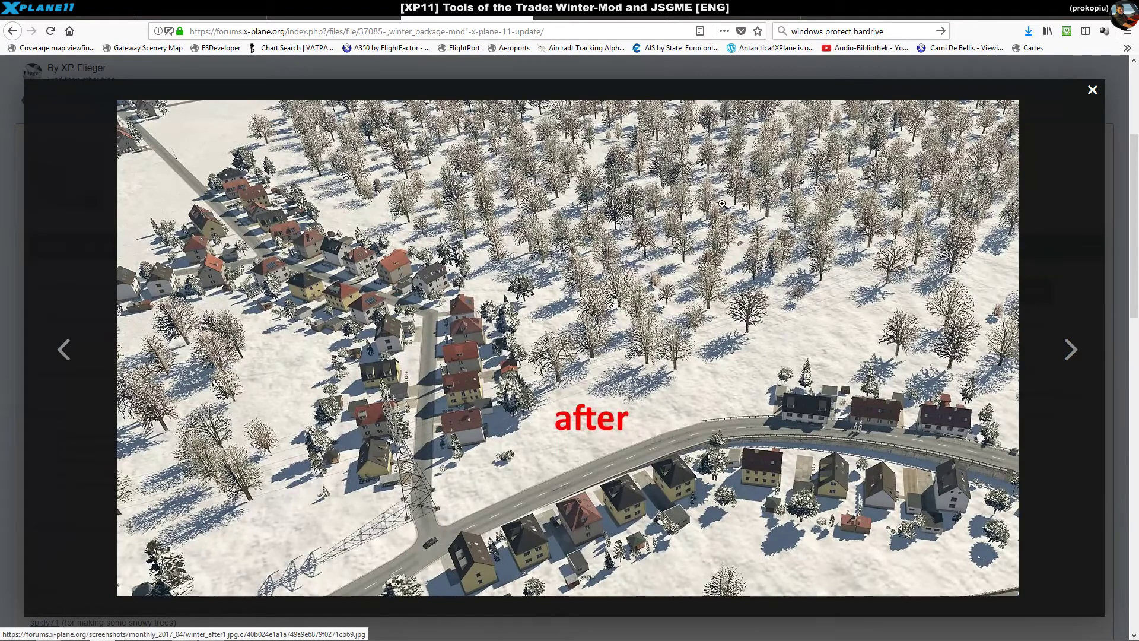
click(1092, 90)
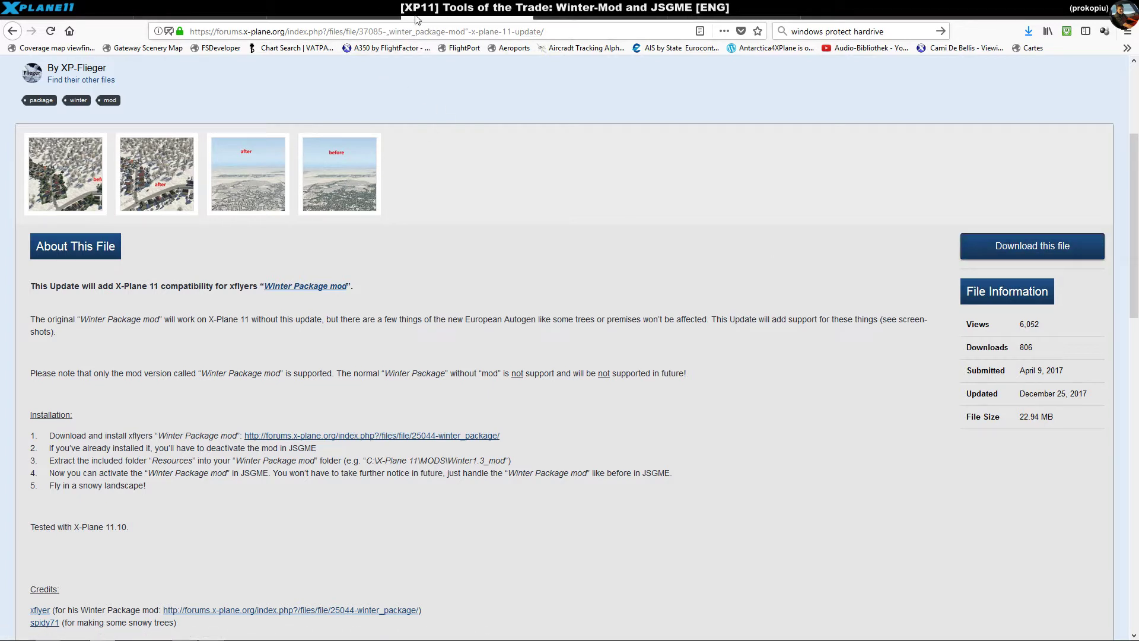
Return to the 1.3 mod page, highlight the "Photoscenery Autogen" changelog entry and review the page from its beginning.
click(11, 32)
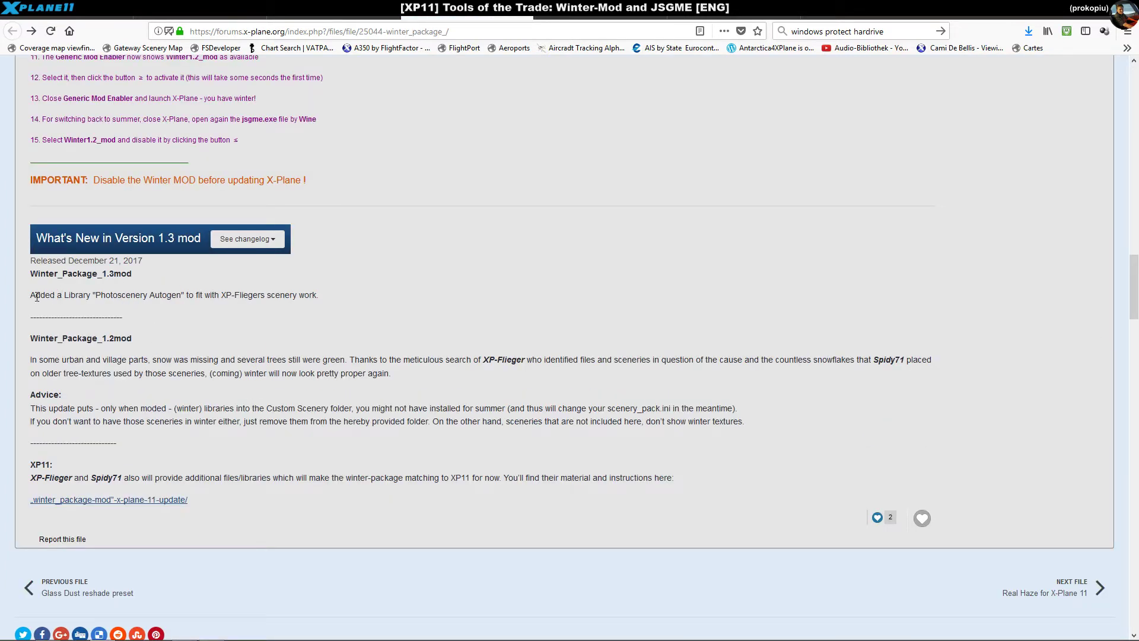
drag(36, 296, 318, 296)
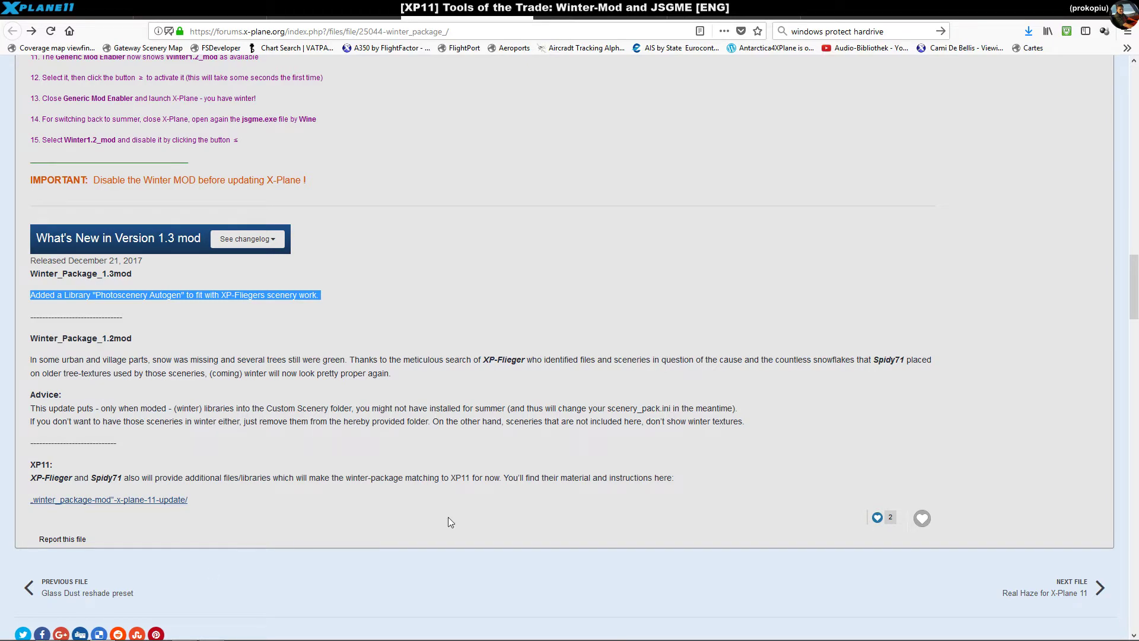
scroll(449, 521, up, 20)
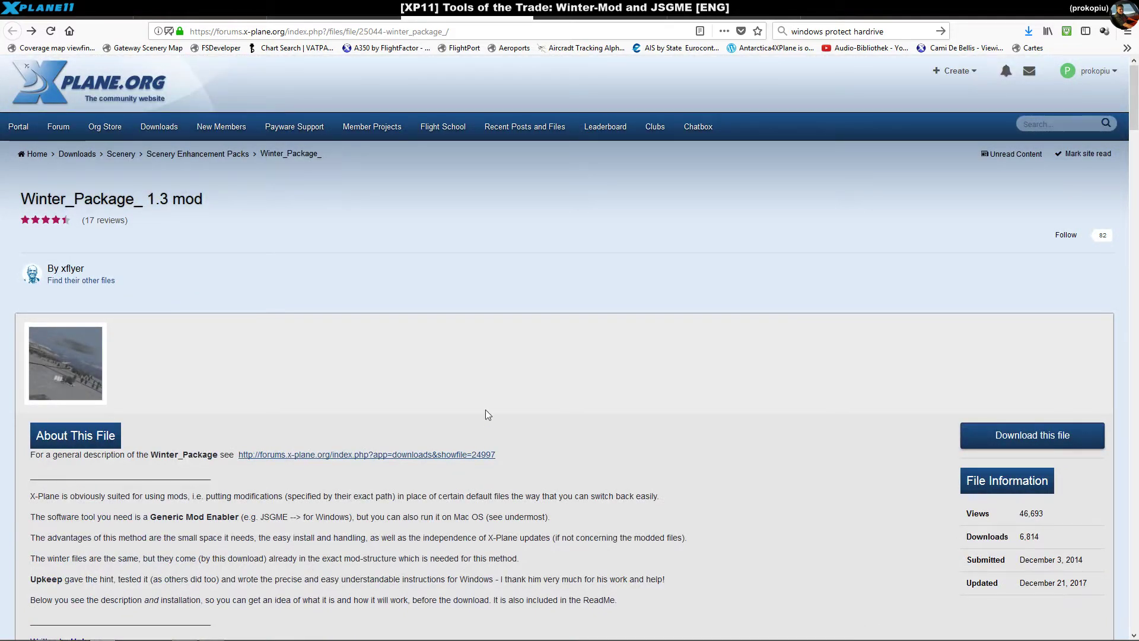
scroll(813, 409, down, 20)
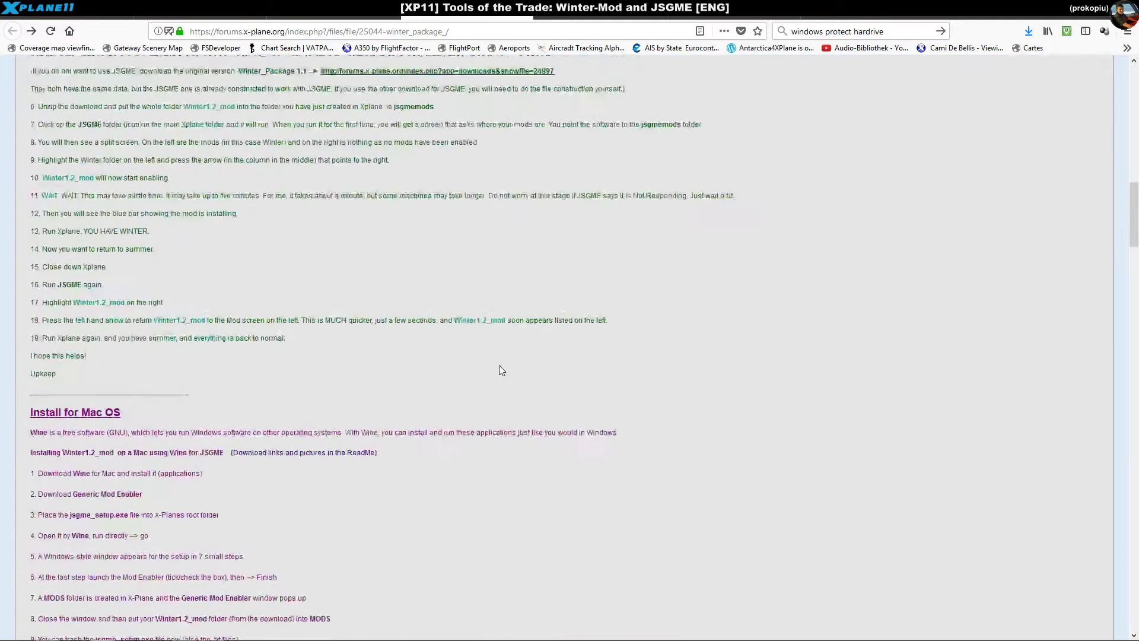
scroll(433, 439, down, 5)
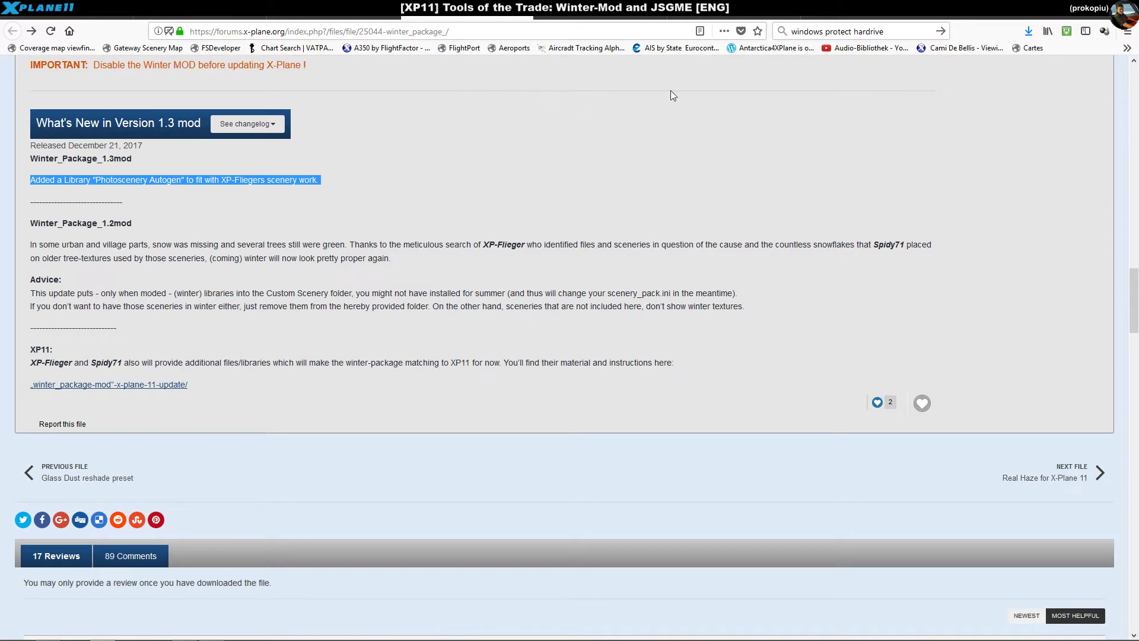
Switch to the designmodproject.de download page and highlight the "Generic MOD Enabler - JSGME" title.
click(688, 17)
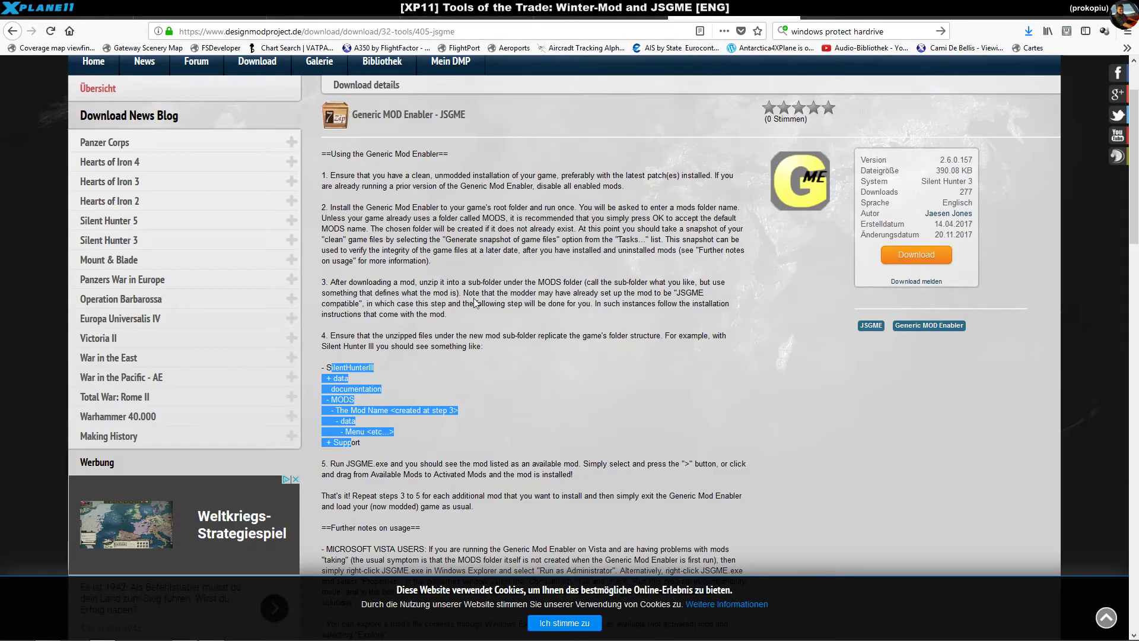
click(471, 303)
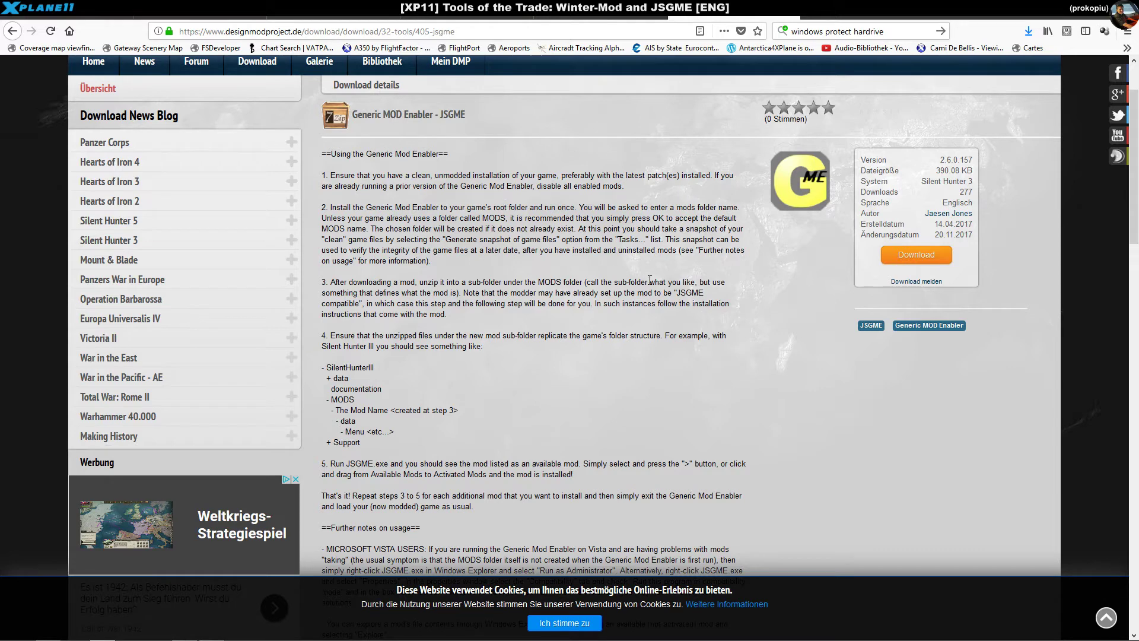
scroll(589, 282, up, 3)
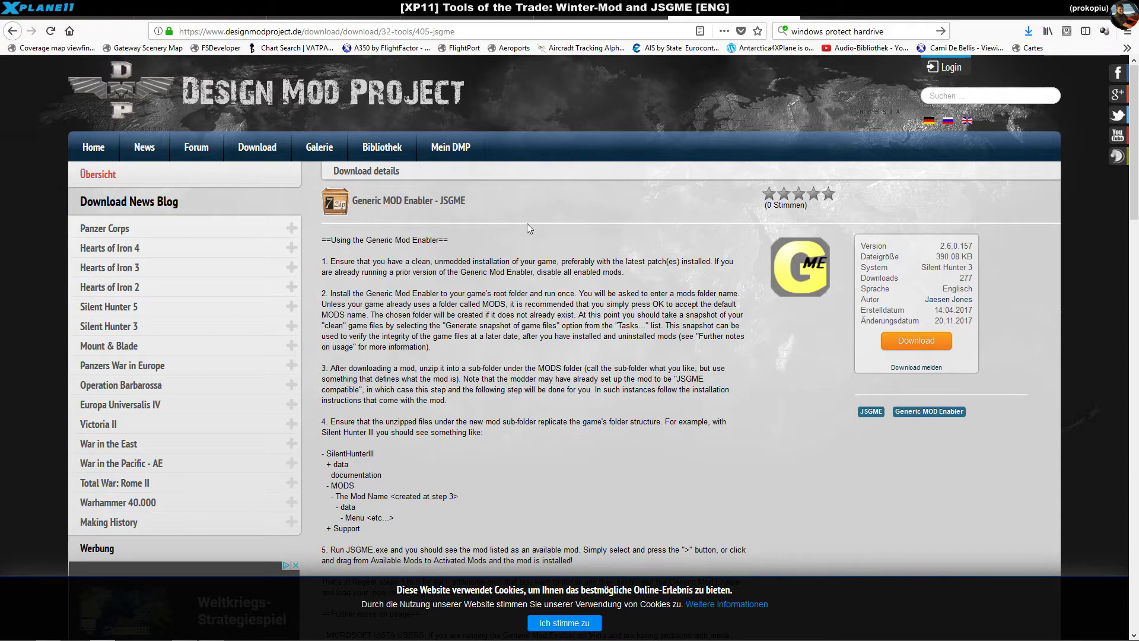
drag(354, 200, 509, 215)
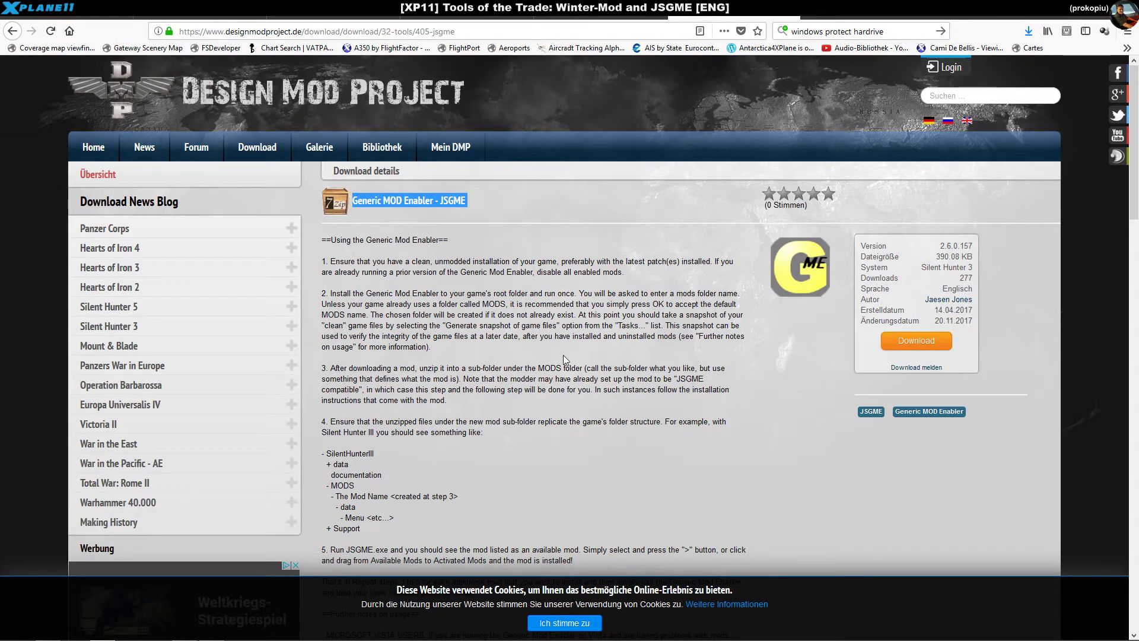
click(483, 305)
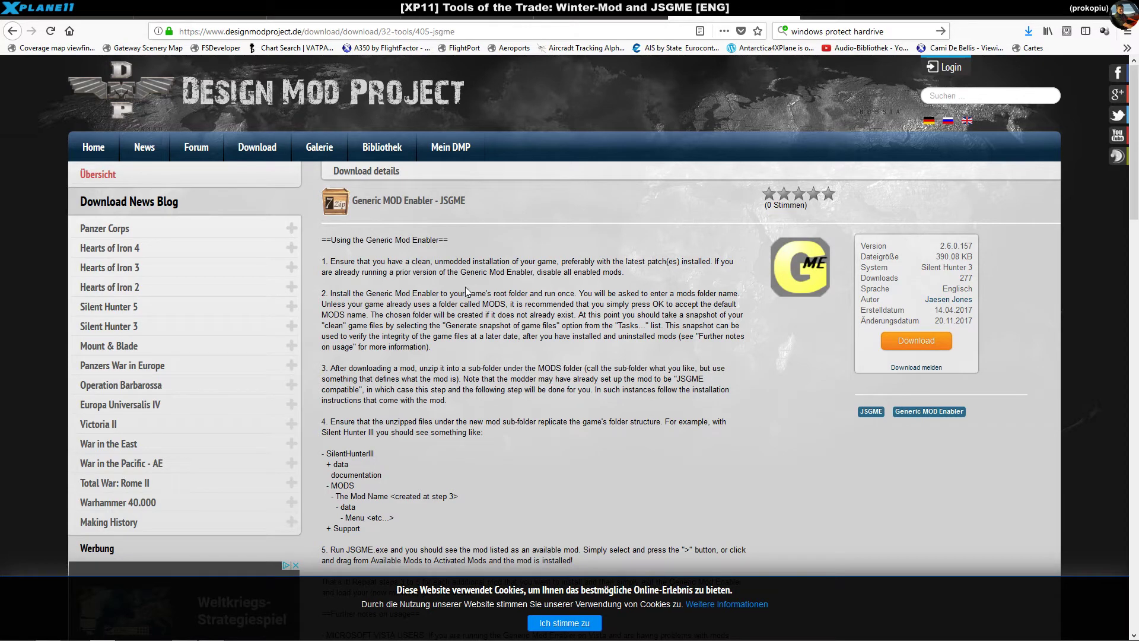
Examine the JSGME usage instructions, further notes and the explanation of how the Generic Mod Enabler works.
scroll(465, 286, down, 3)
scroll(440, 313, down, 10)
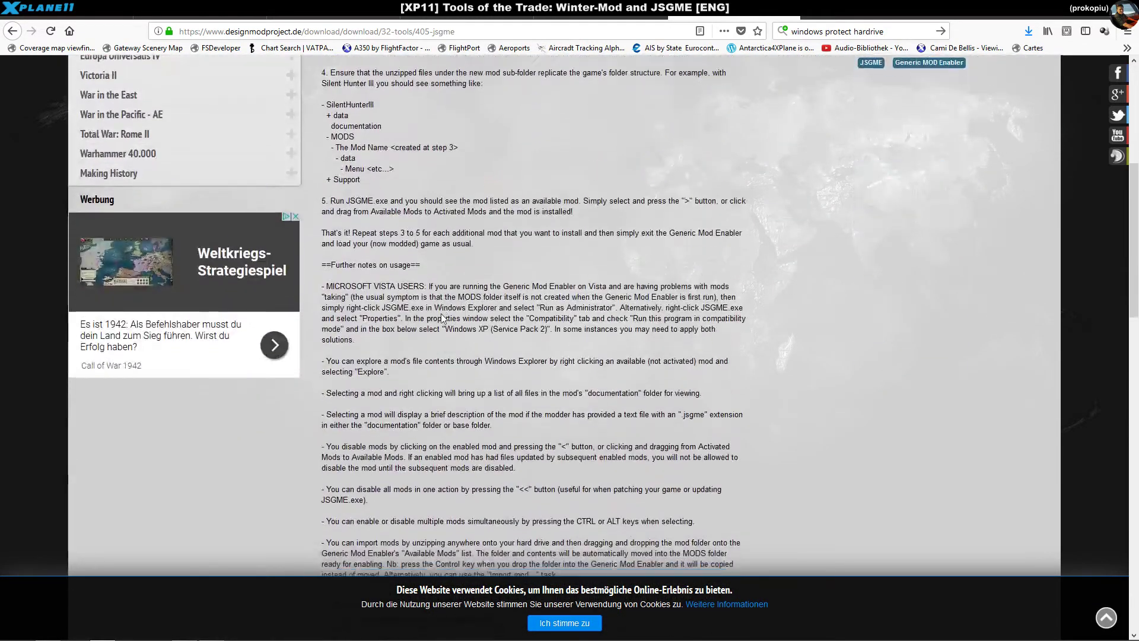
scroll(440, 313, up, 7)
scroll(442, 313, up, 7)
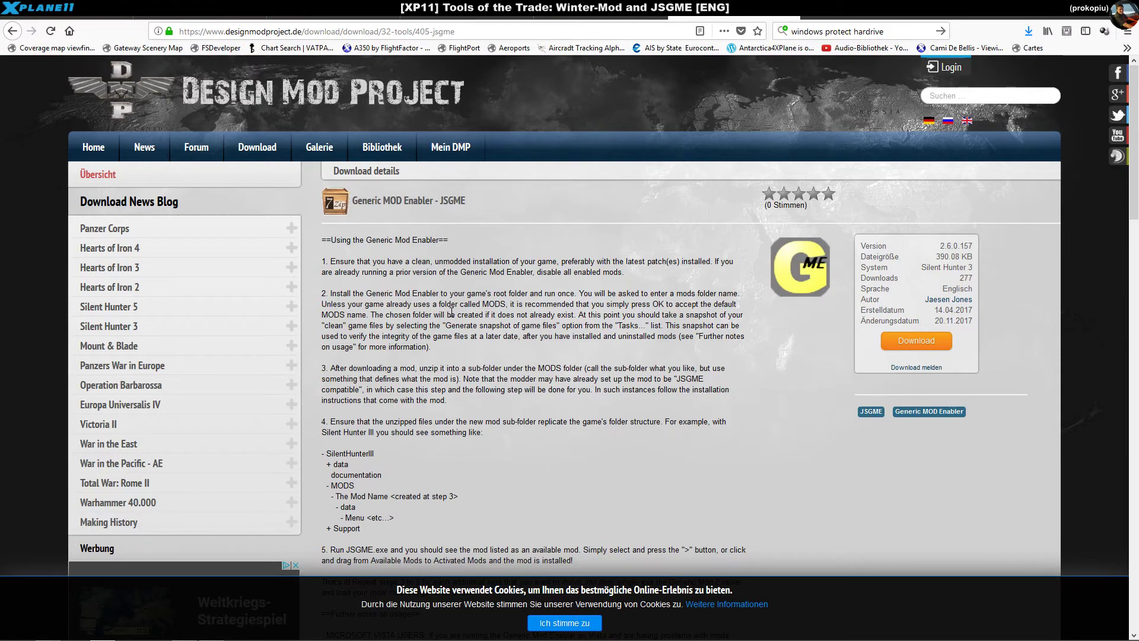
scroll(452, 313, down, 15)
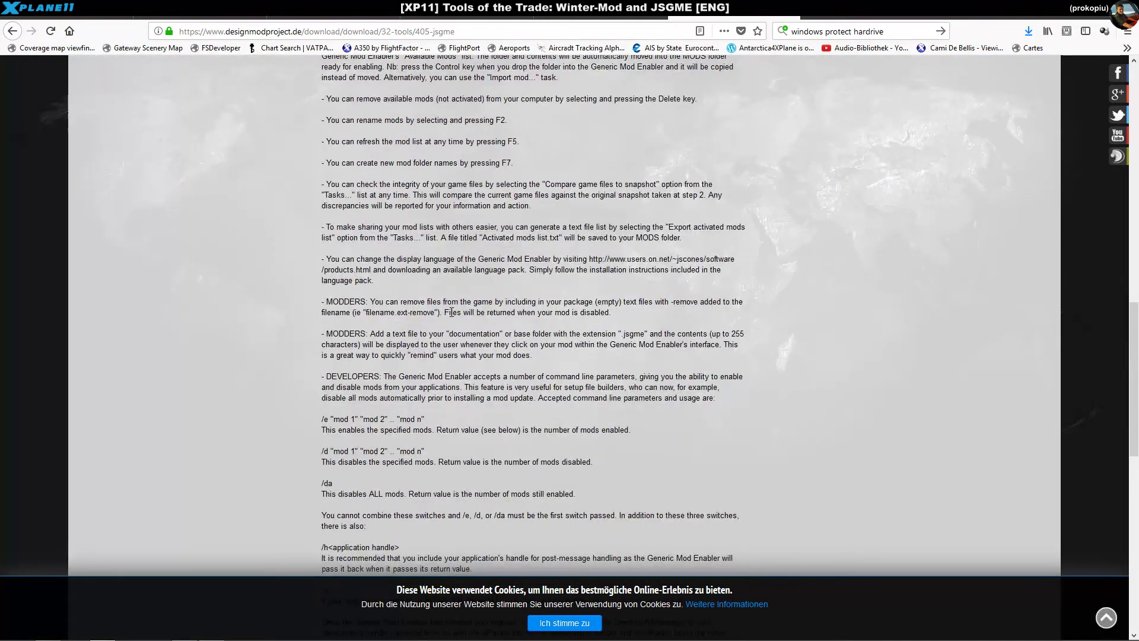
scroll(452, 312, down, 10)
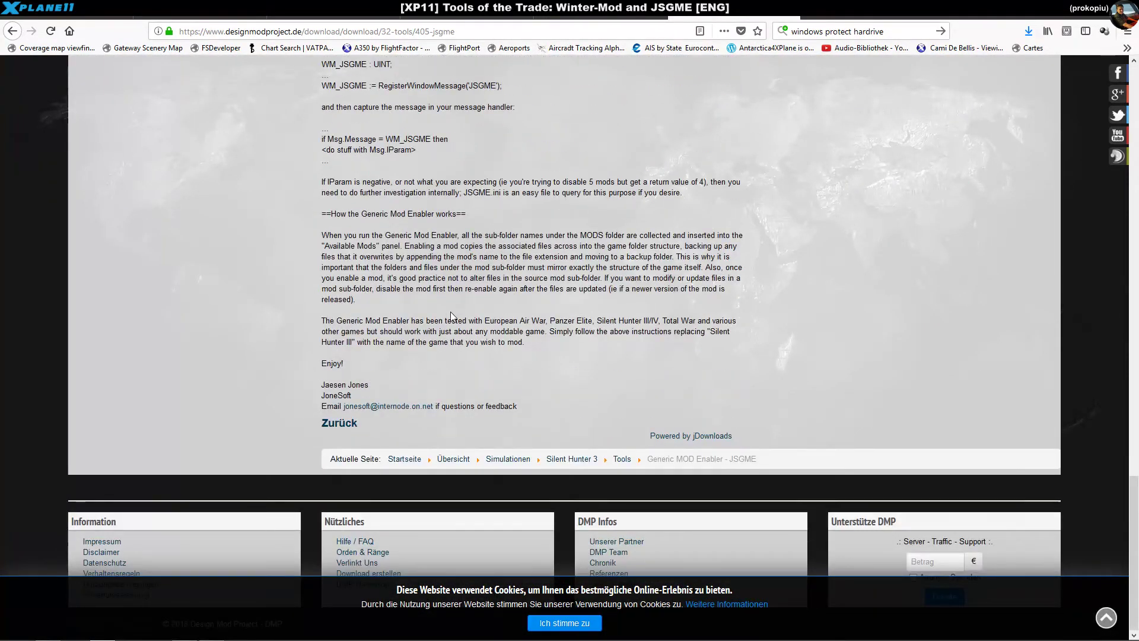
scroll(451, 309, up, 20)
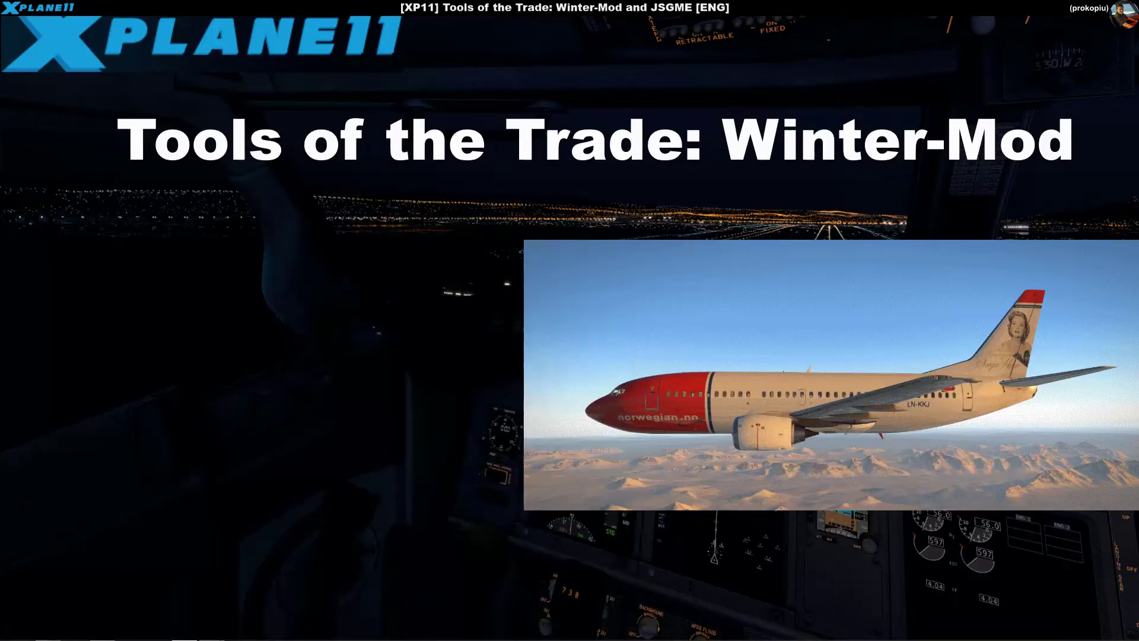
Switch to the X-Plane-11 folder in File Explorer and look through its contents around JSGME.exe.
mouse_move(184, 636)
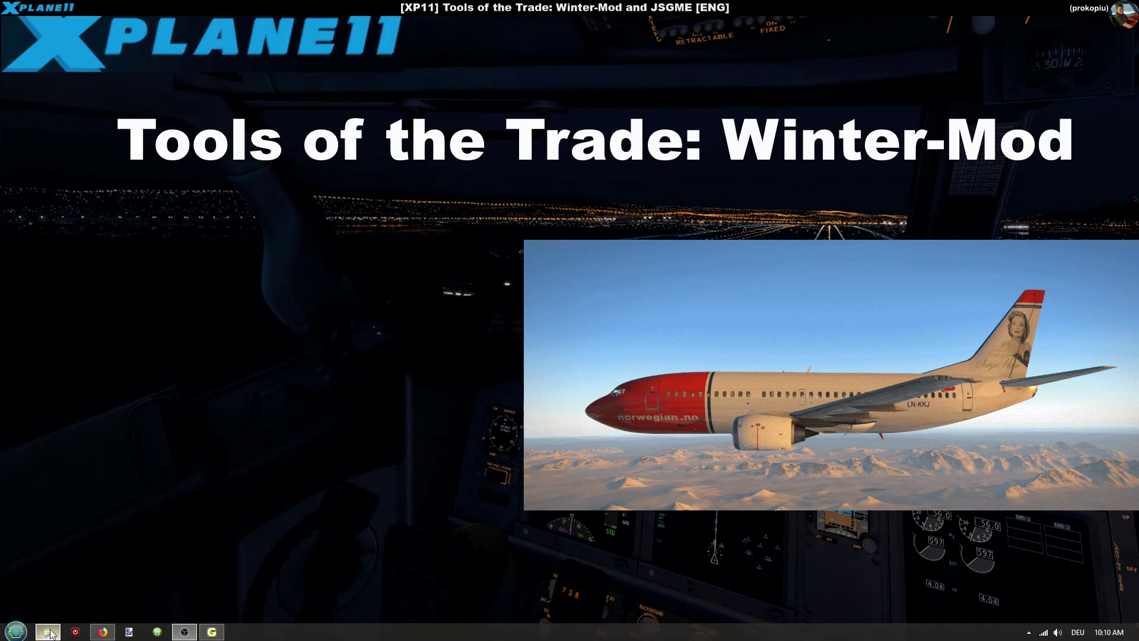
click(49, 632)
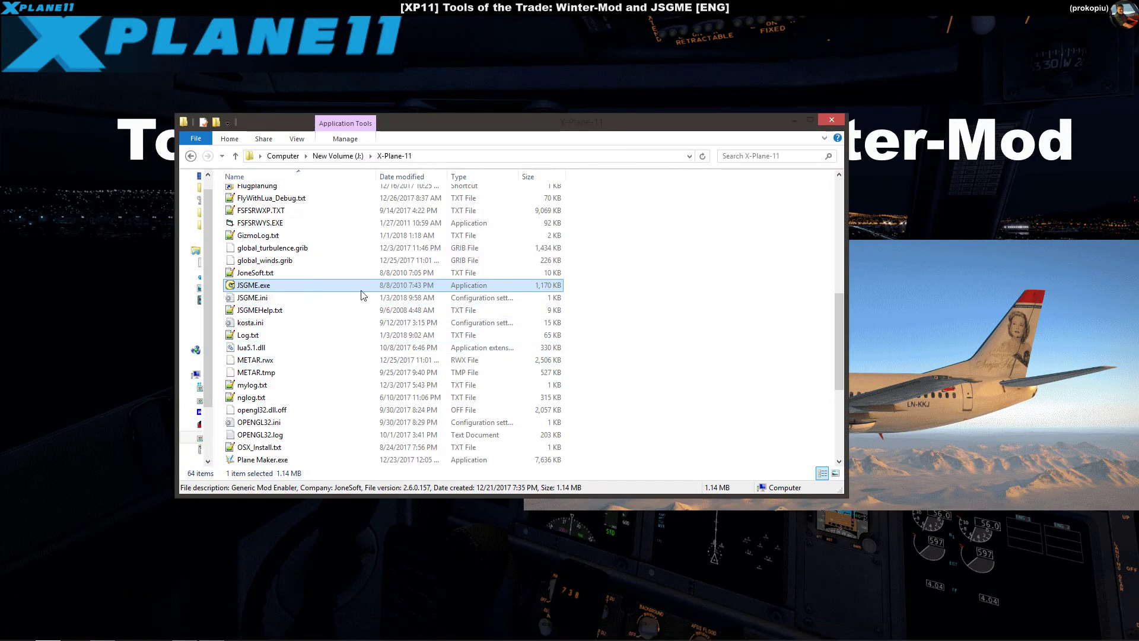
drag(438, 127, 530, 129)
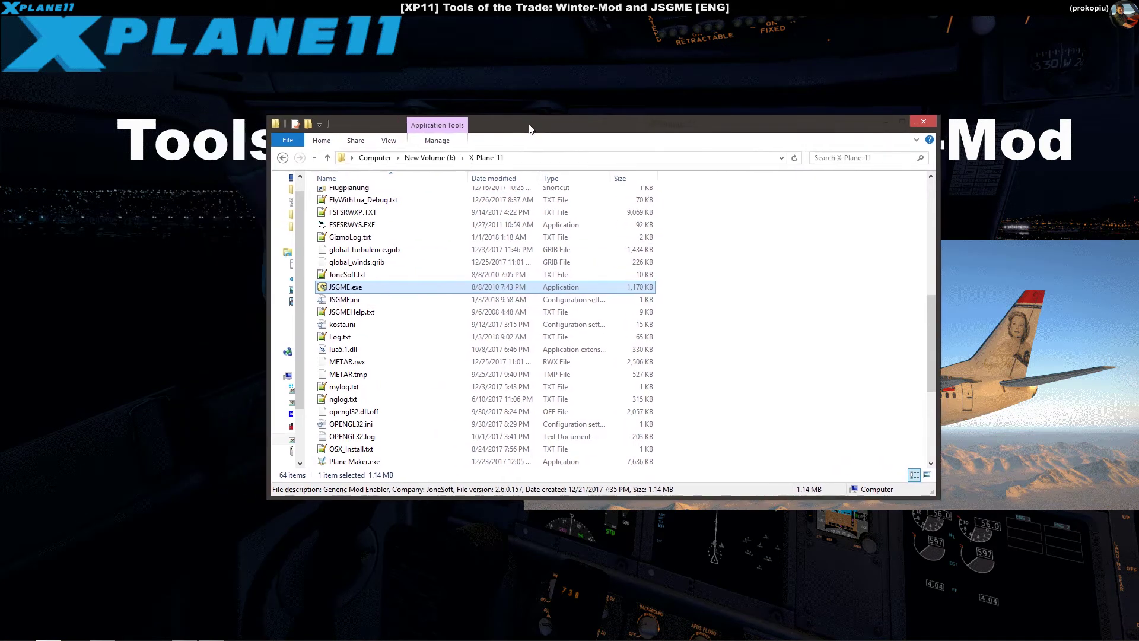
scroll(462, 296, up, 8)
scroll(462, 296, down, 6)
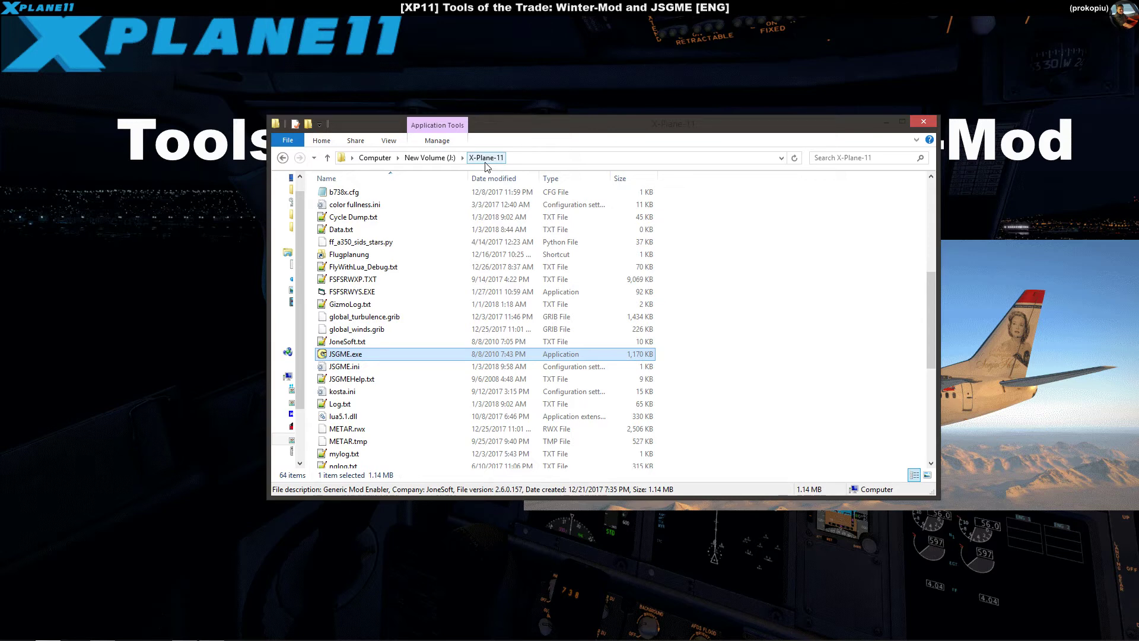
scroll(744, 271, up, 7)
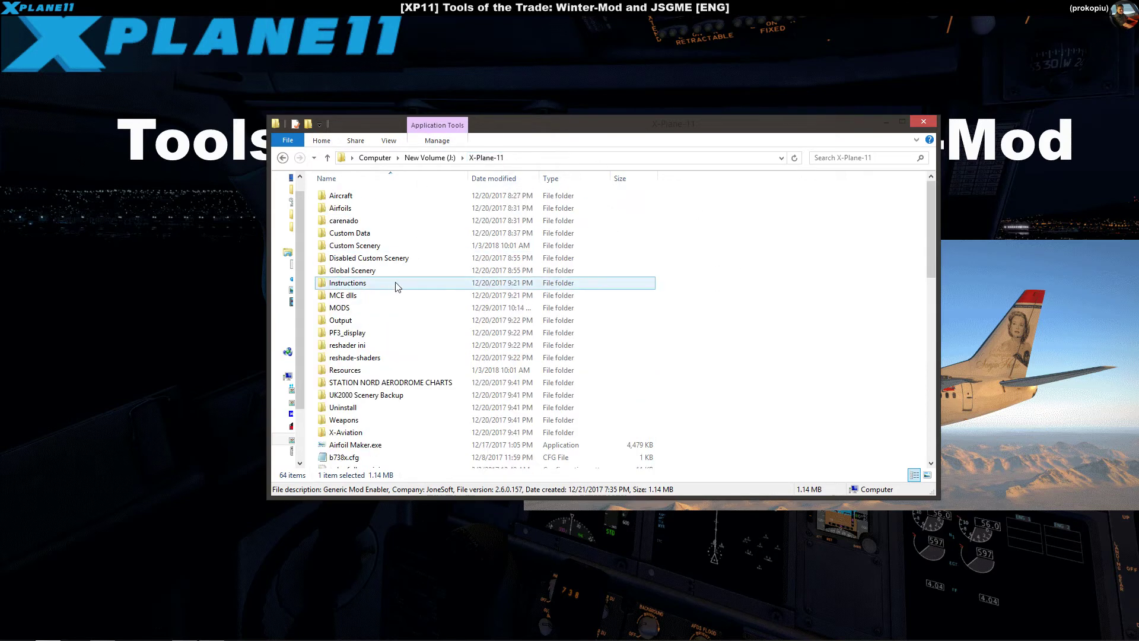
Open the MODS folder in the X-Plane-11 directory and go into the Winter1.3_mod folder.
double_click(351, 308)
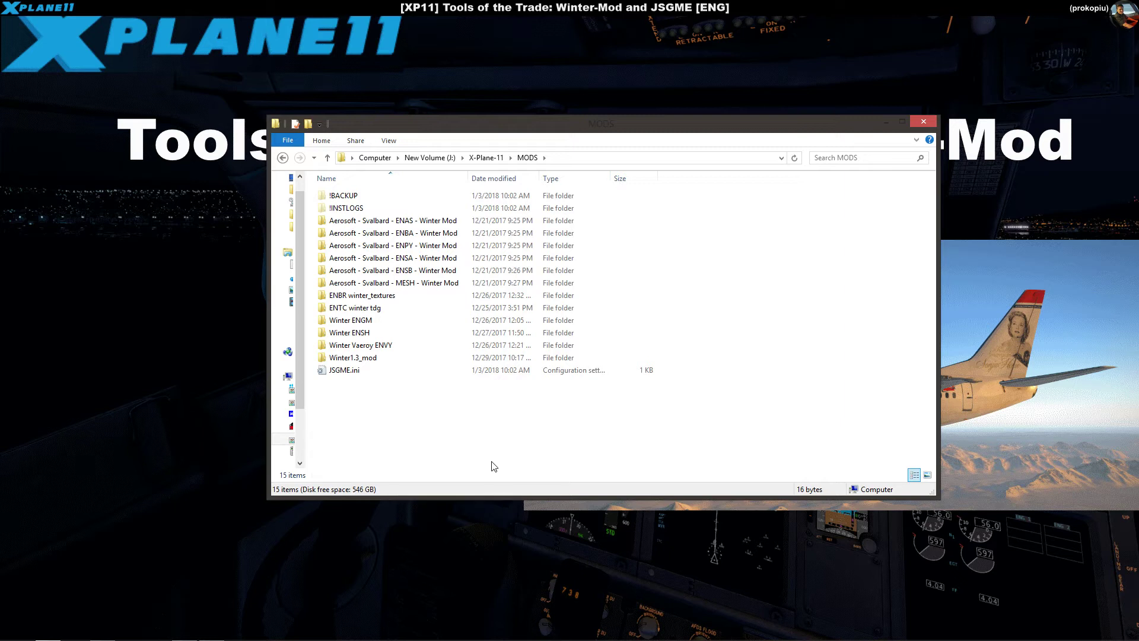
click(356, 358)
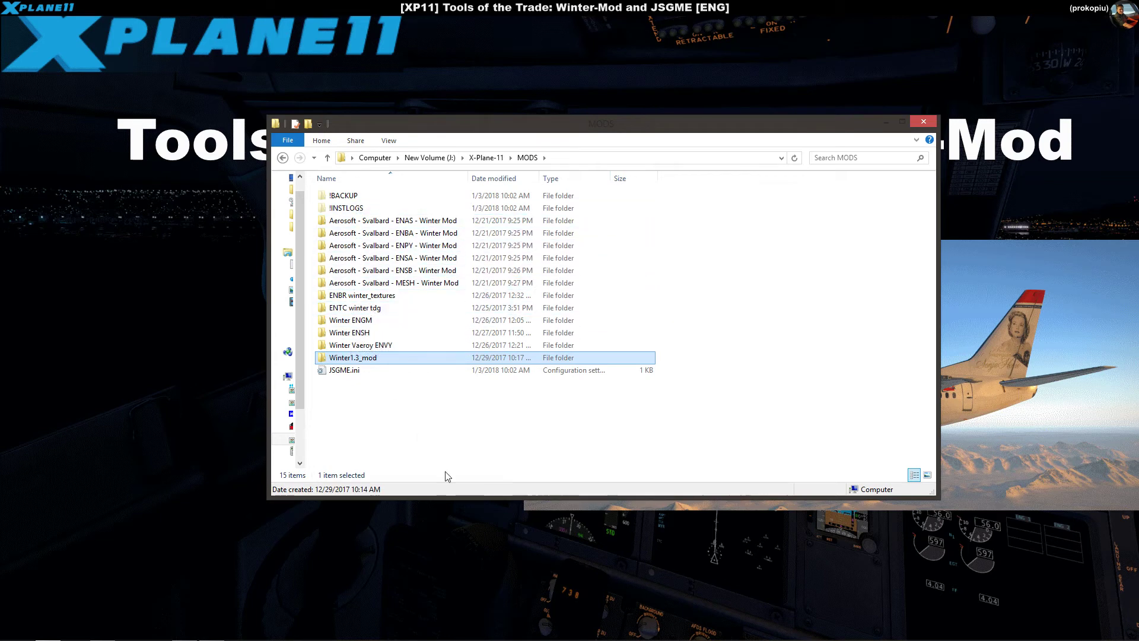
double_click(390, 358)
click(350, 196)
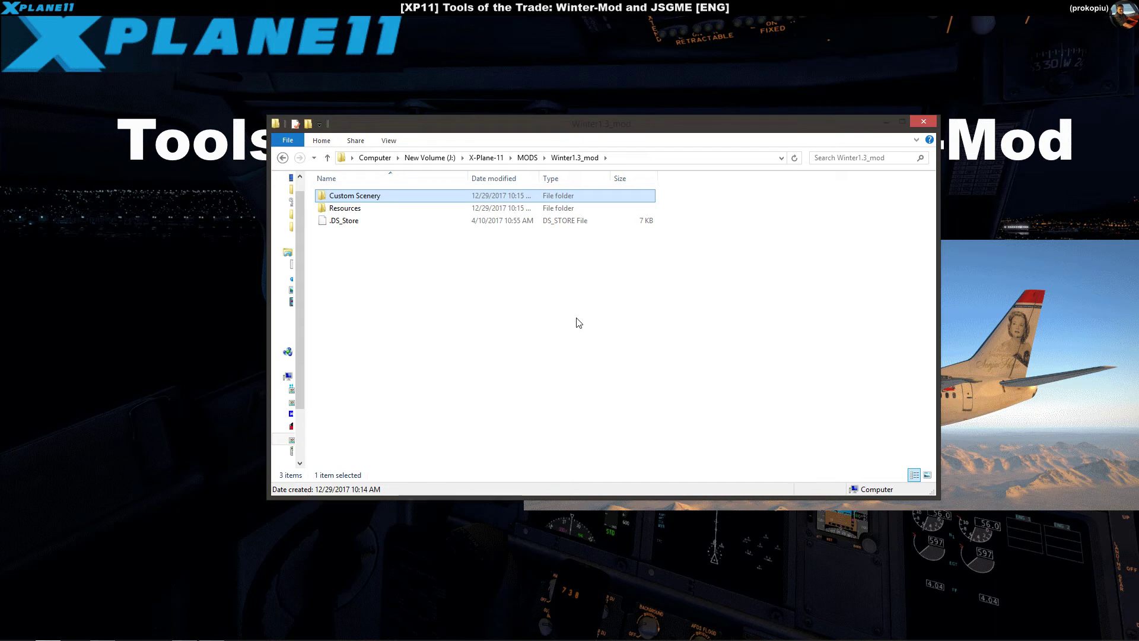
click(564, 331)
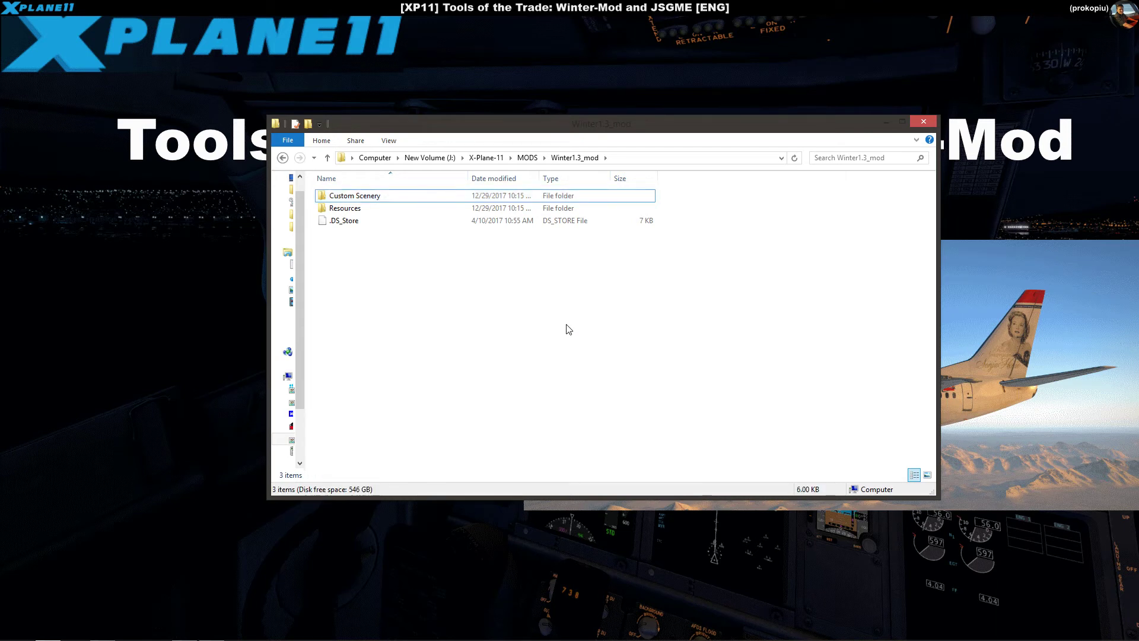
Open the mod's Custom Scenery, Europe_Library, common_textures and ground folders and examine the grass texture files.
double_click(355, 195)
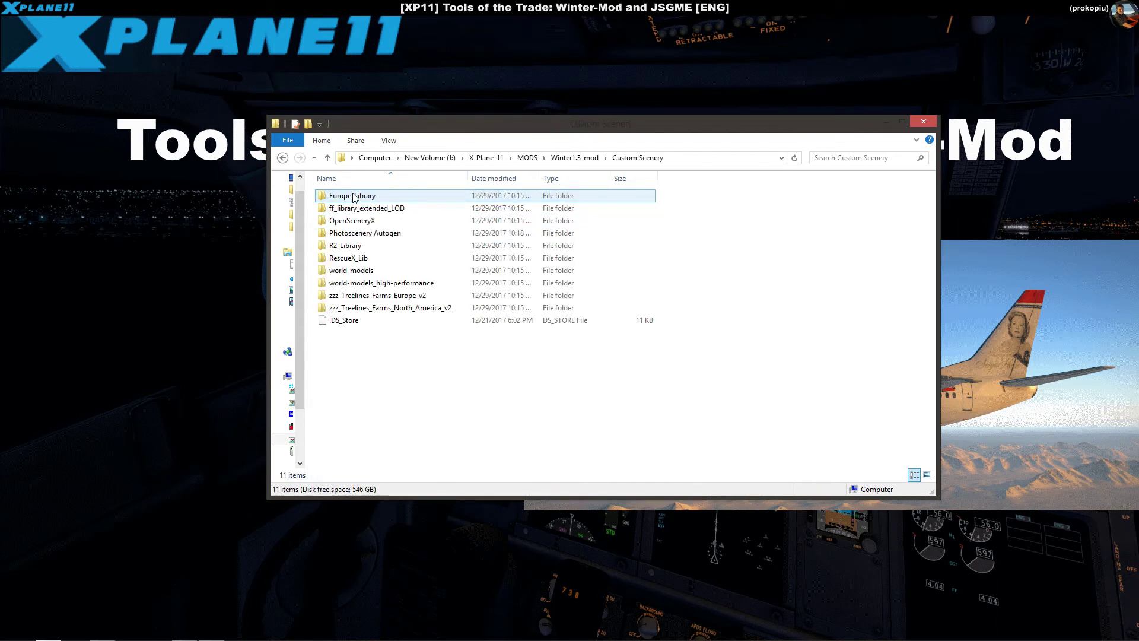
double_click(354, 196)
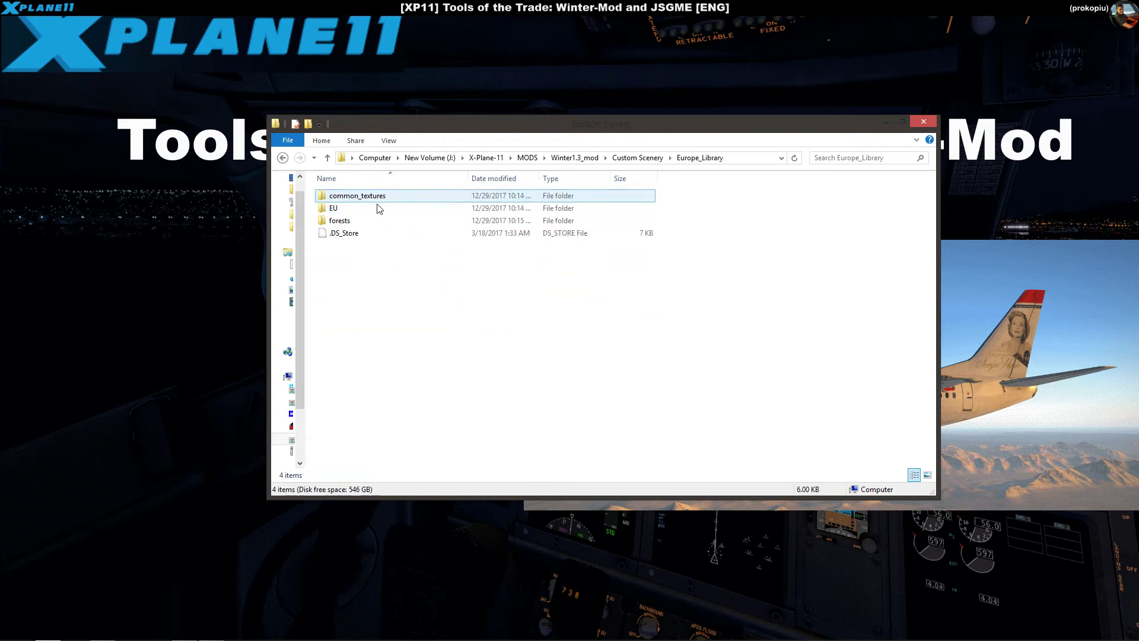
double_click(348, 197)
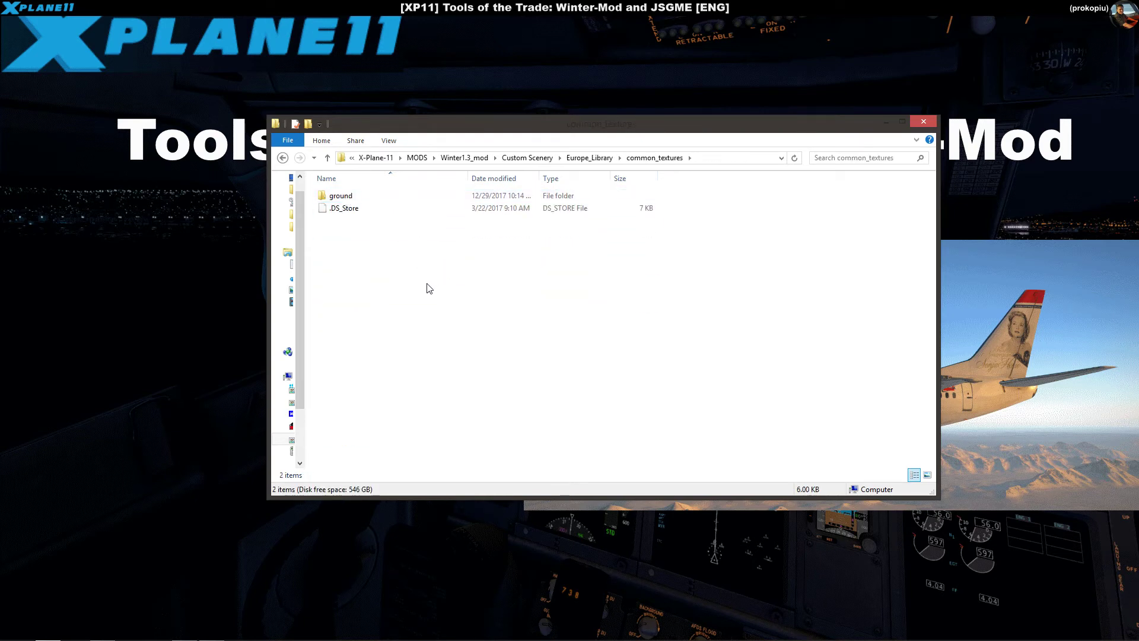
double_click(332, 196)
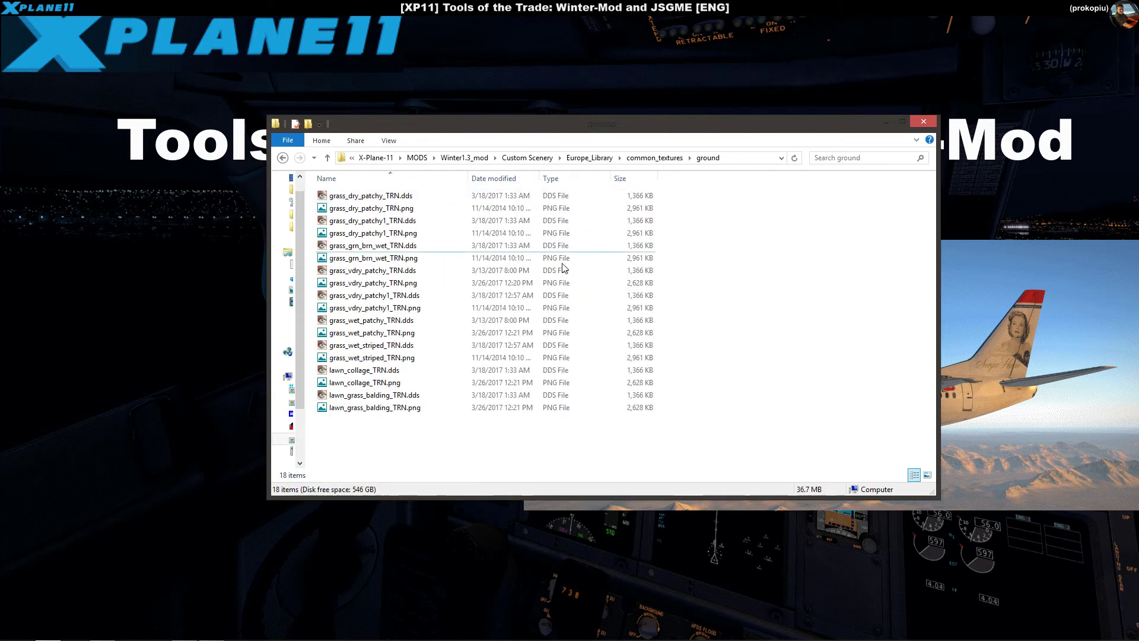
click(408, 201)
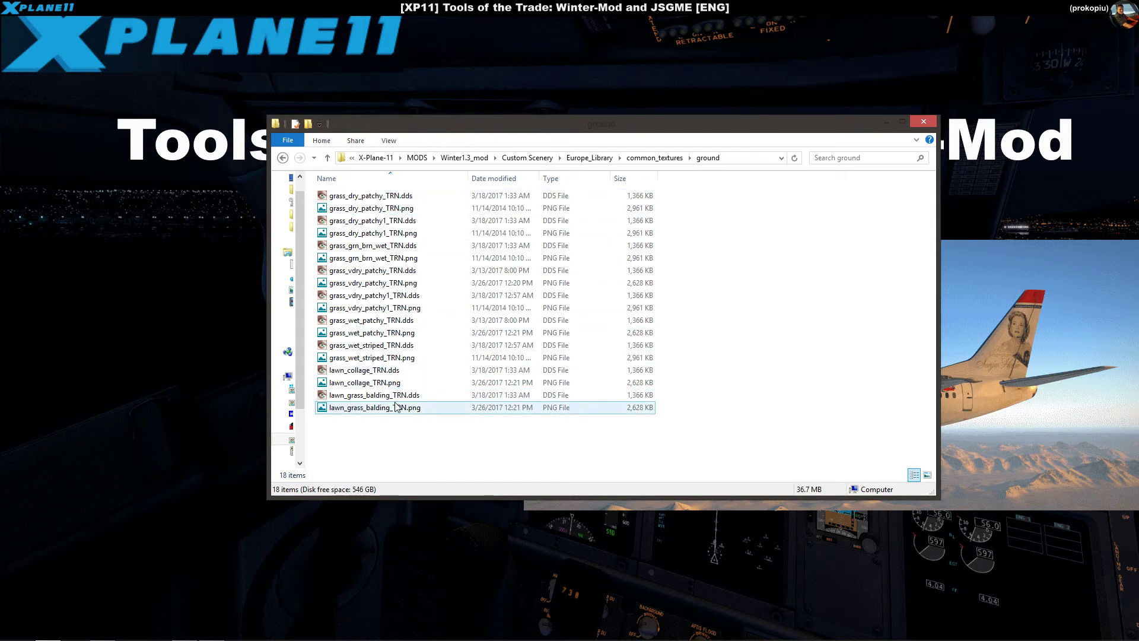
mouse_move(396, 407)
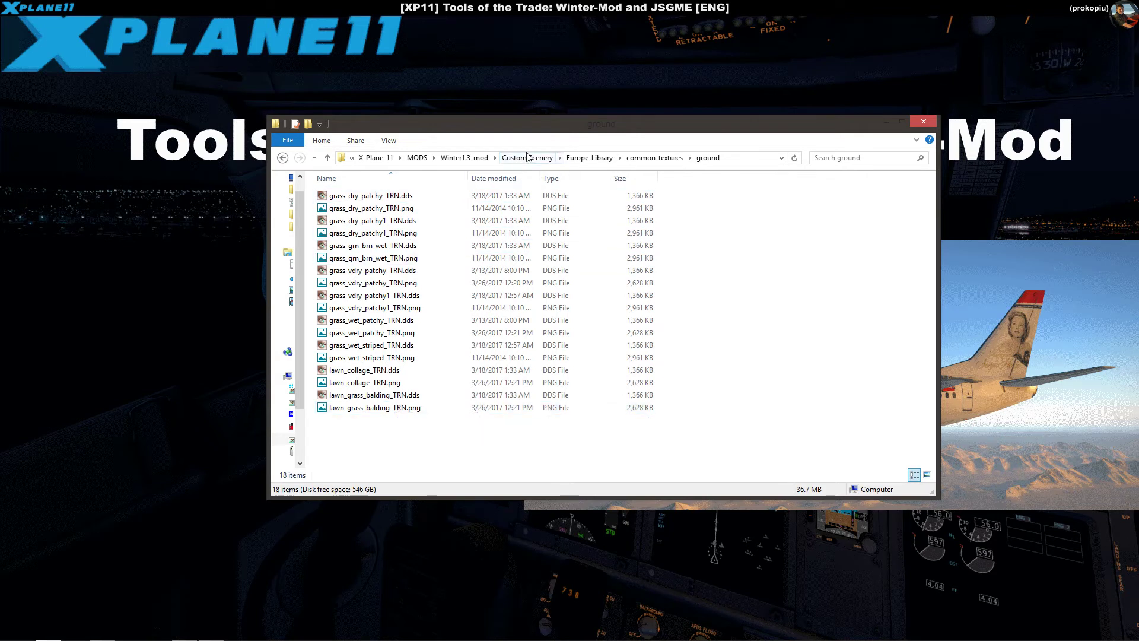
Inspect the Earth Orbit Textures files under Resources and bitmaps in Winter1.3_mod, and return to the mod's main folder.
click(474, 160)
double_click(341, 208)
double_click(342, 196)
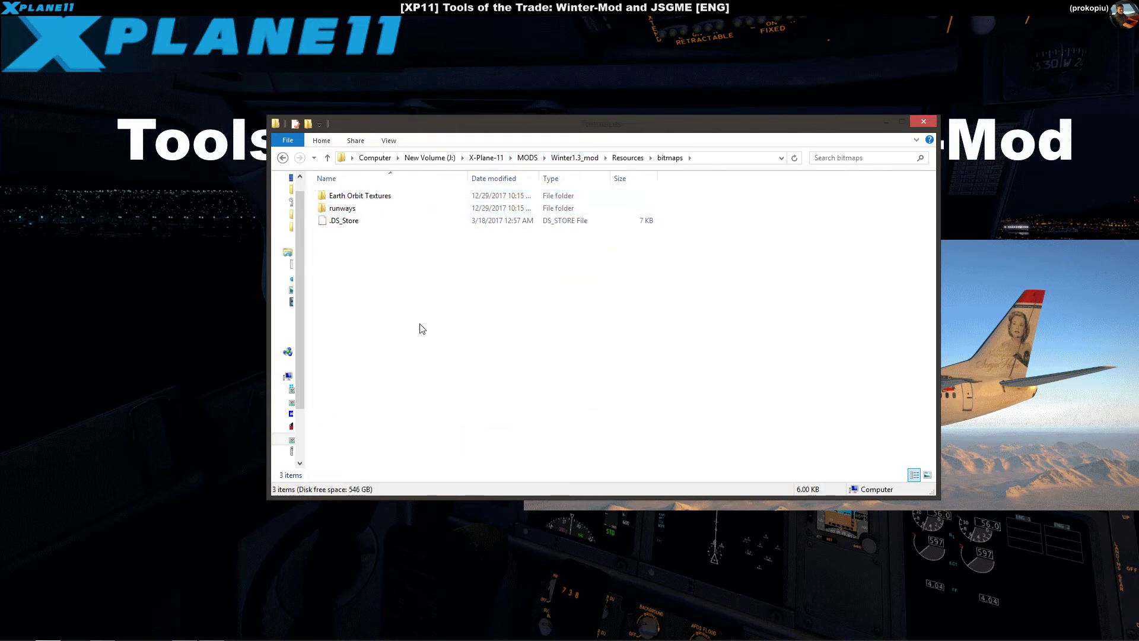
double_click(359, 197)
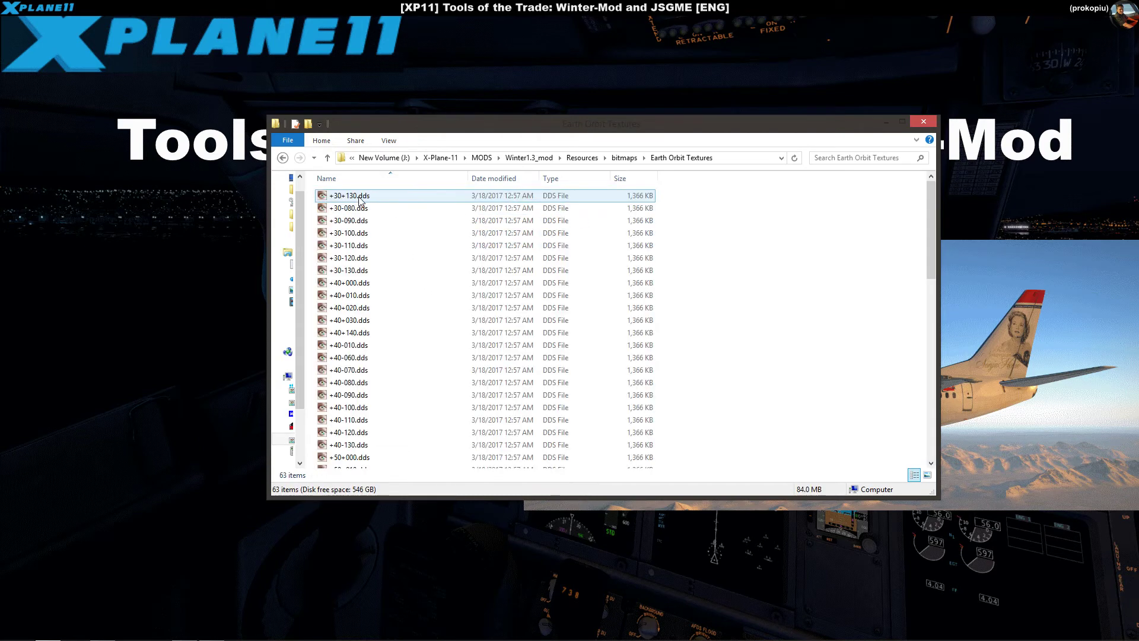
click(542, 163)
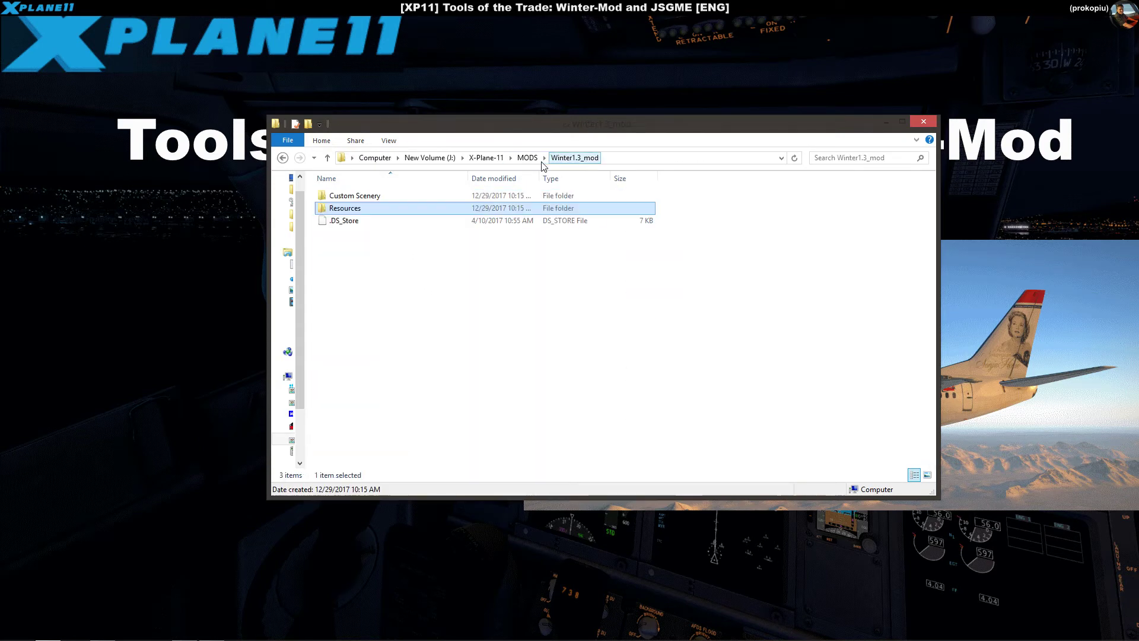
Examine the ground textures under Custom Scenery, Europe_Library and common_textures again, and go back to the Winter1.3_mod folder.
double_click(376, 199)
double_click(377, 201)
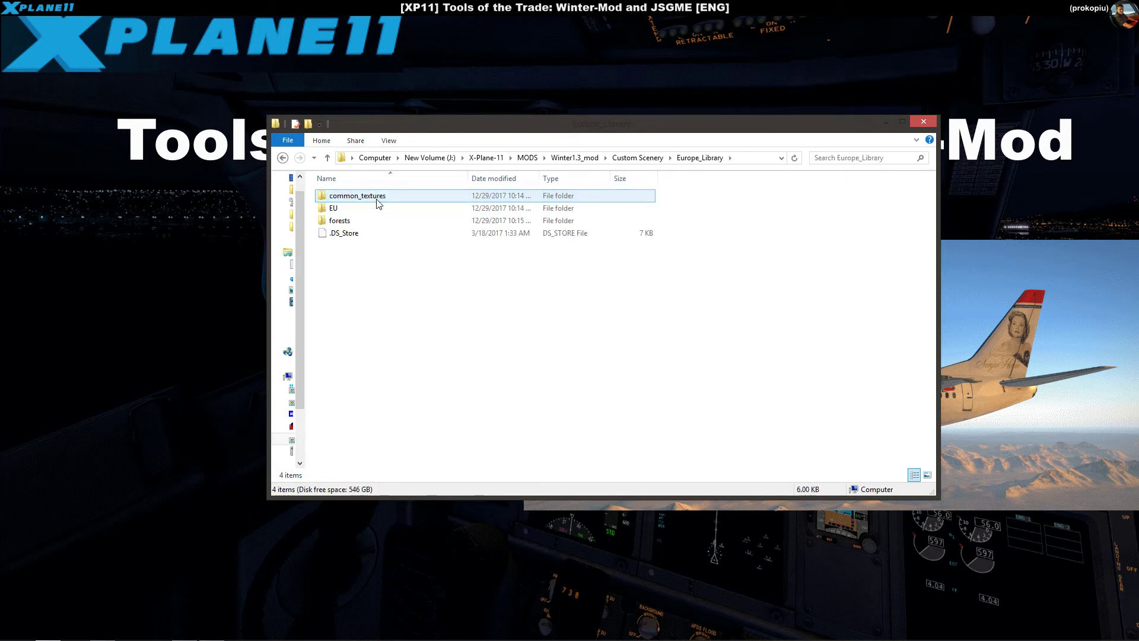
double_click(377, 202)
double_click(377, 197)
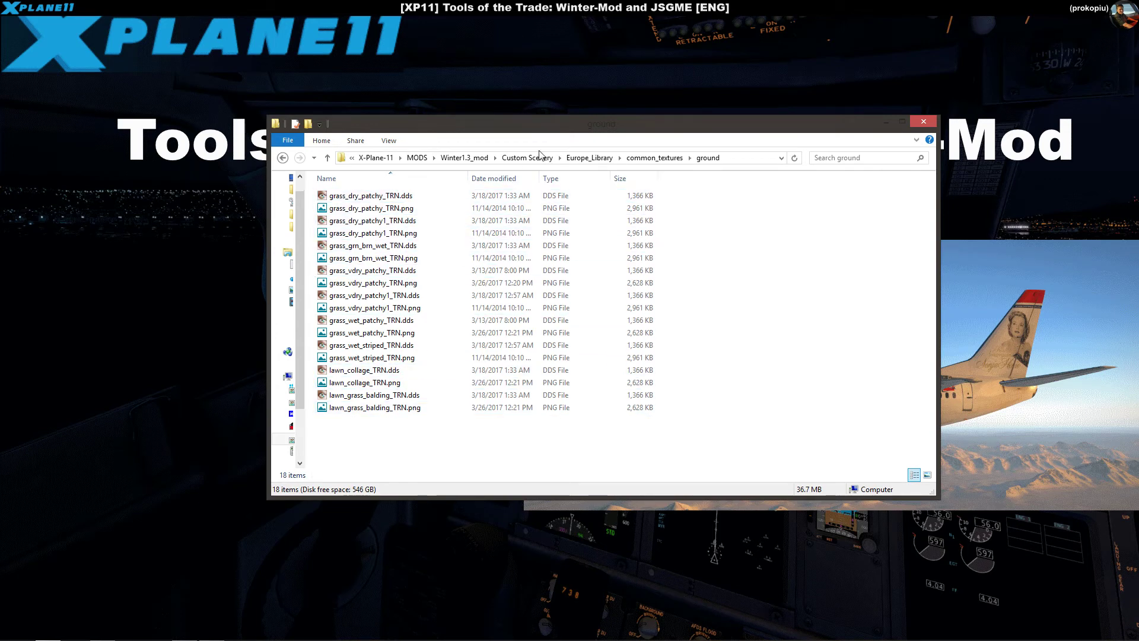
click(466, 158)
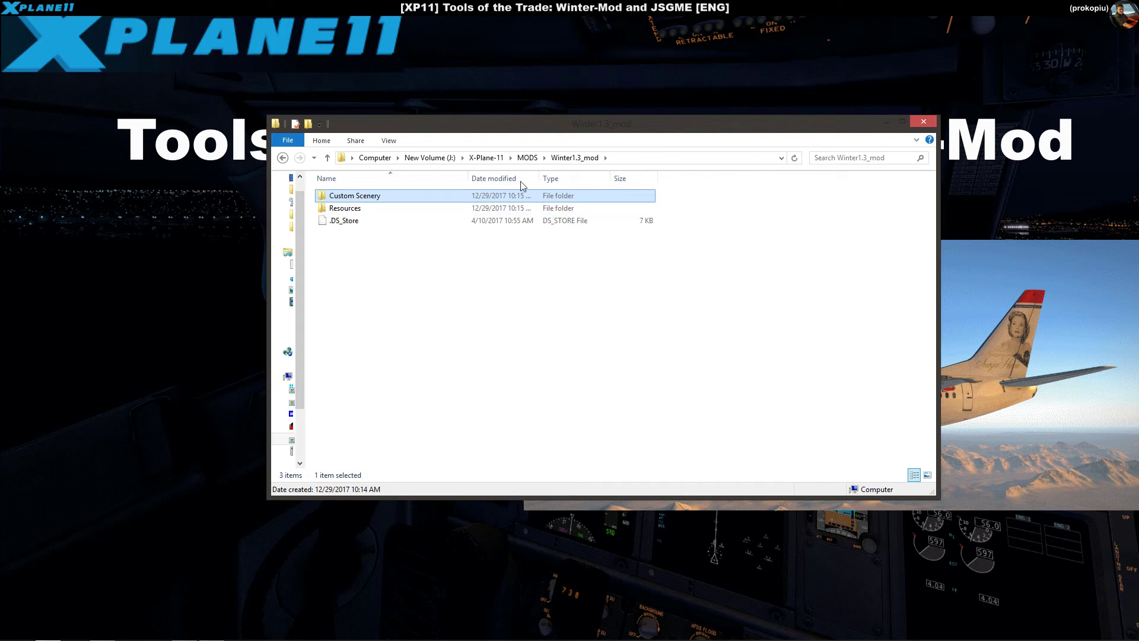
View the list of mods in the MODS folder, check the top-level contents of Winter1.3_mod and return to MODS.
click(526, 158)
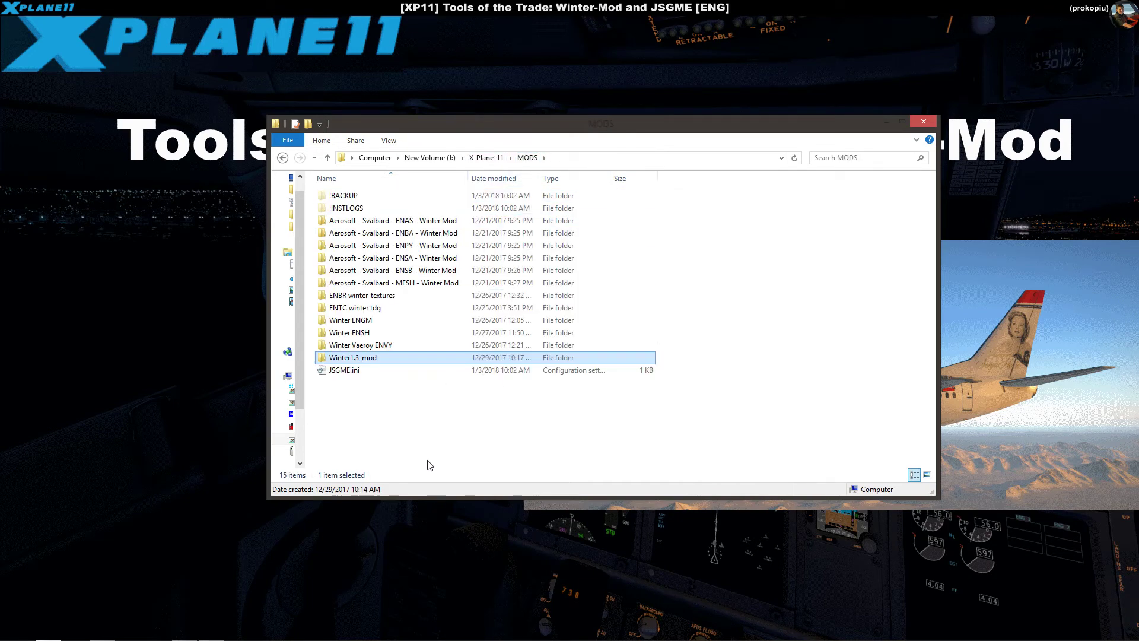
double_click(331, 360)
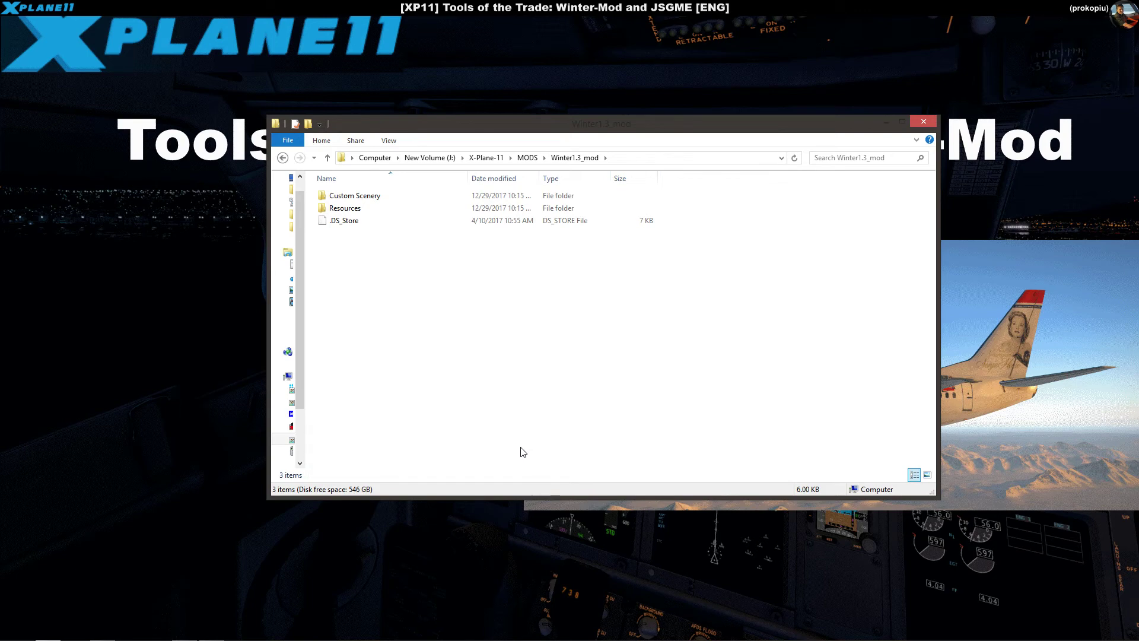
click(528, 159)
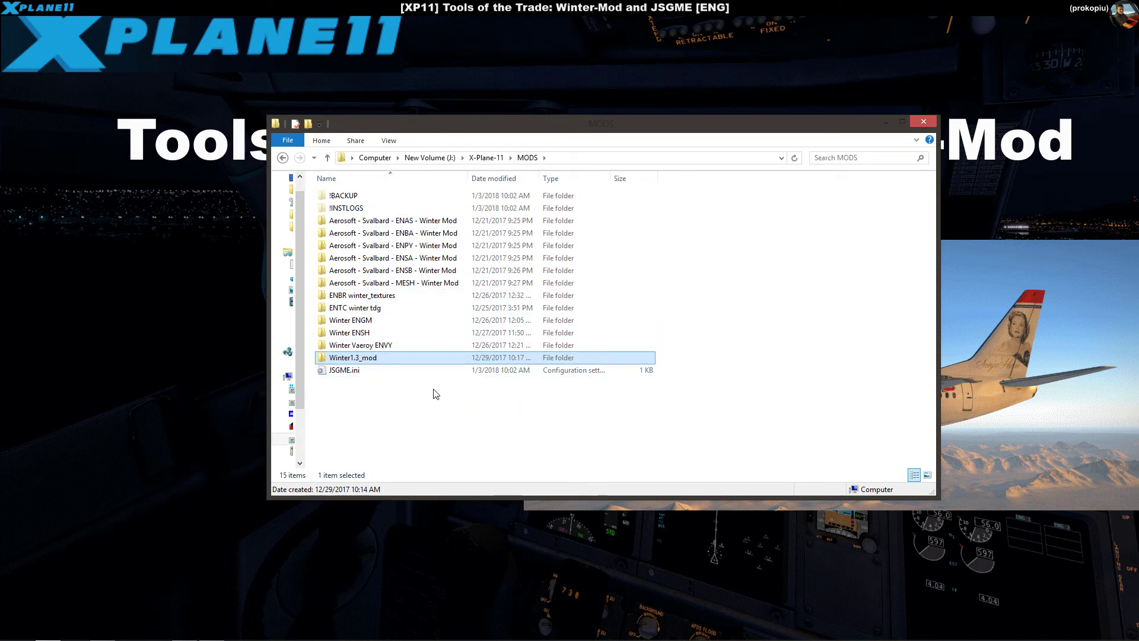
Inspect the ENTC winter tdg mod down to Custom Scenery and ENTC Tromsoe tgd, and return level by level to MODS.
double_click(368, 313)
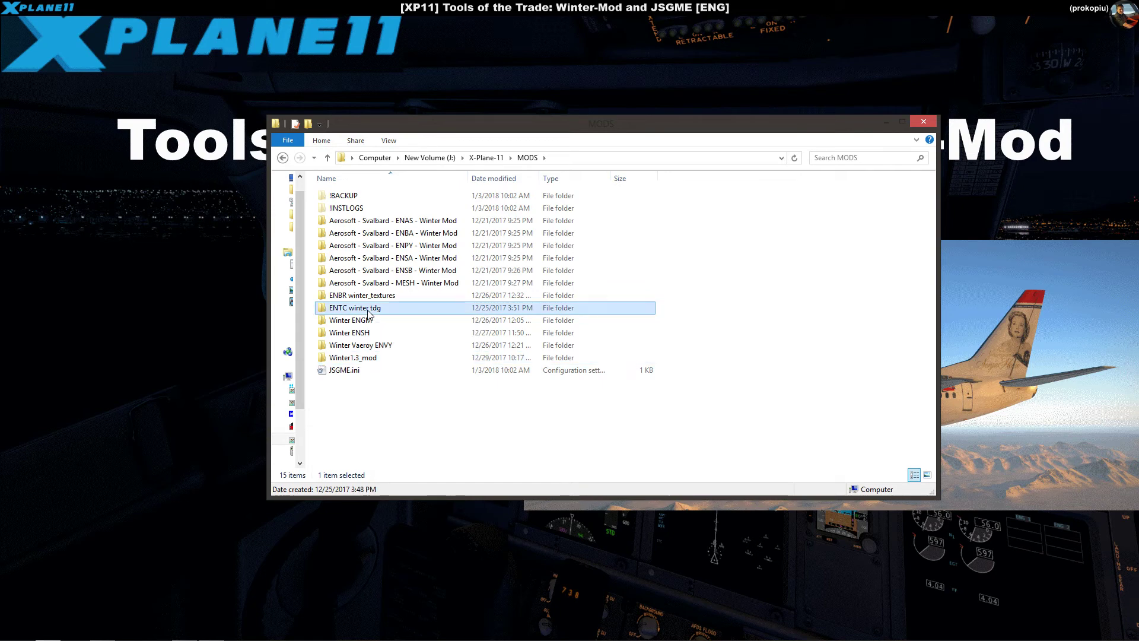
double_click(357, 201)
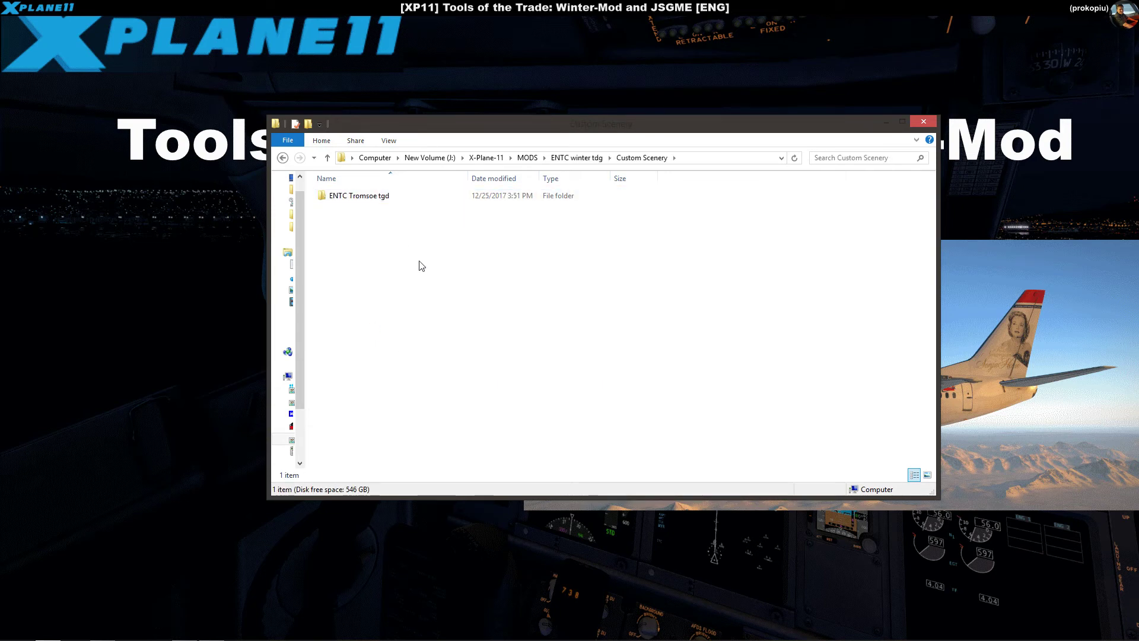
double_click(387, 204)
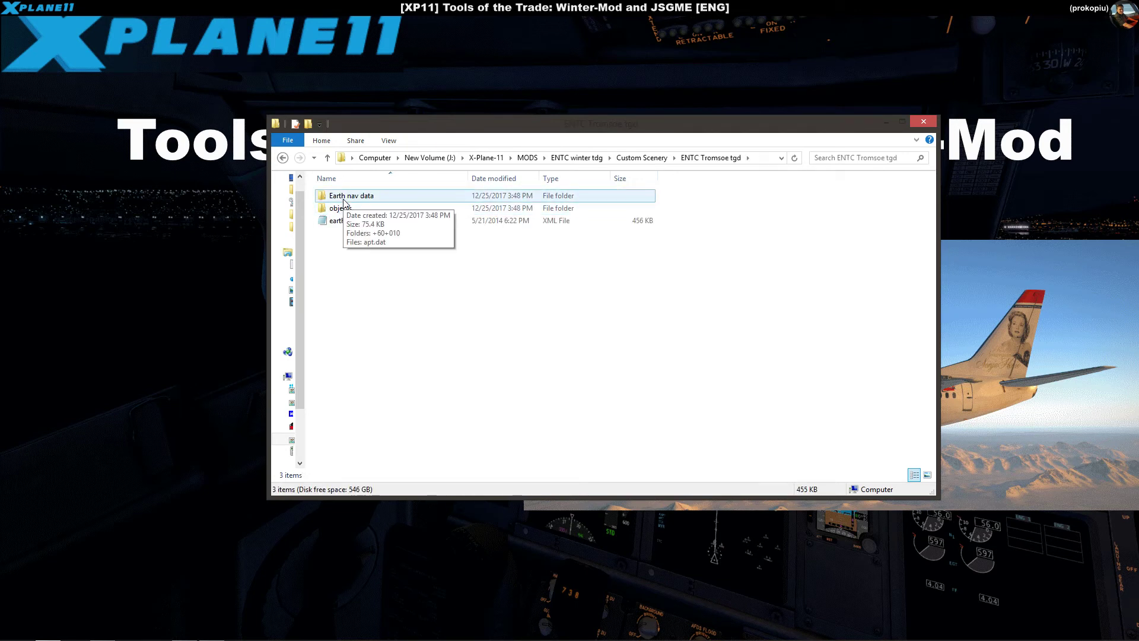
click(638, 158)
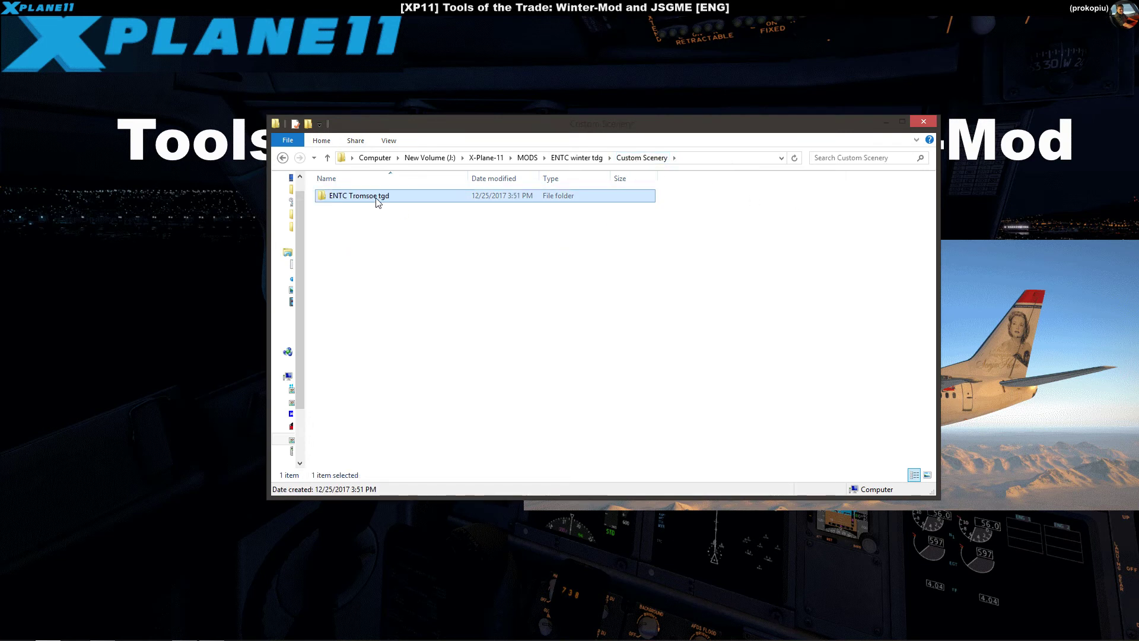
click(580, 157)
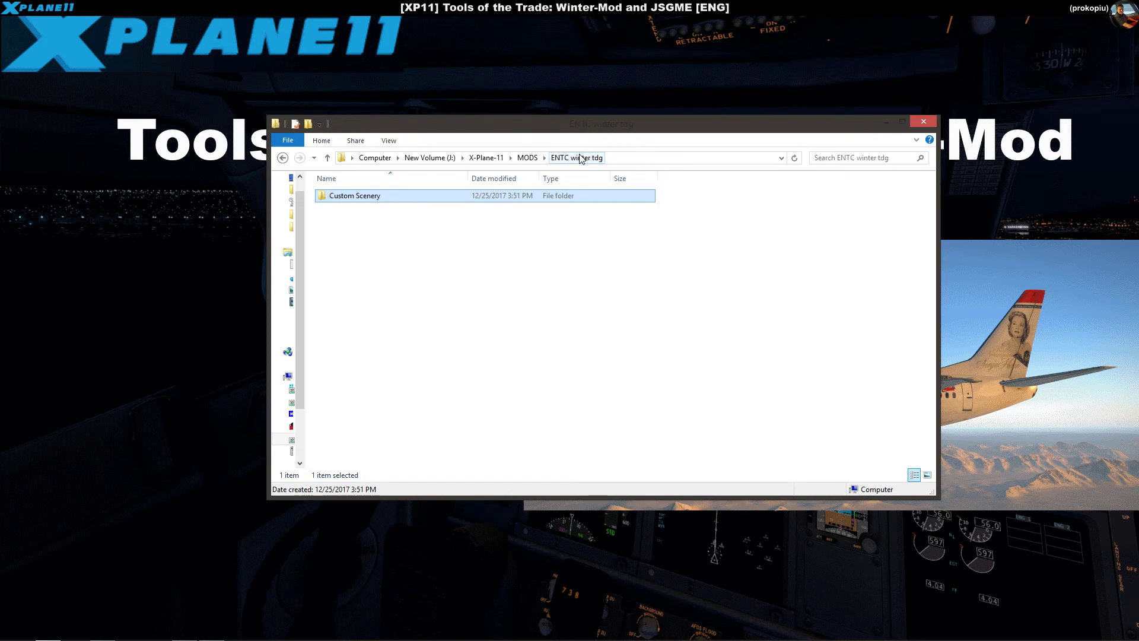
click(527, 158)
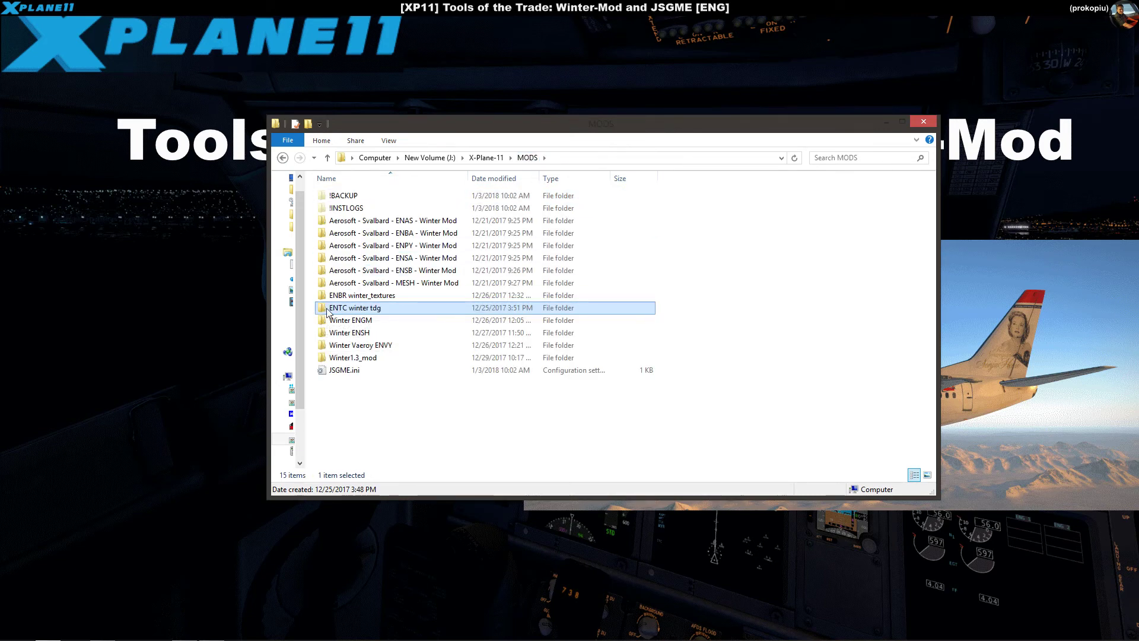
Look over the Aerosoft Svalbard winter mod folders in MODS, from ENAS through to MESH.
mouse_move(350, 313)
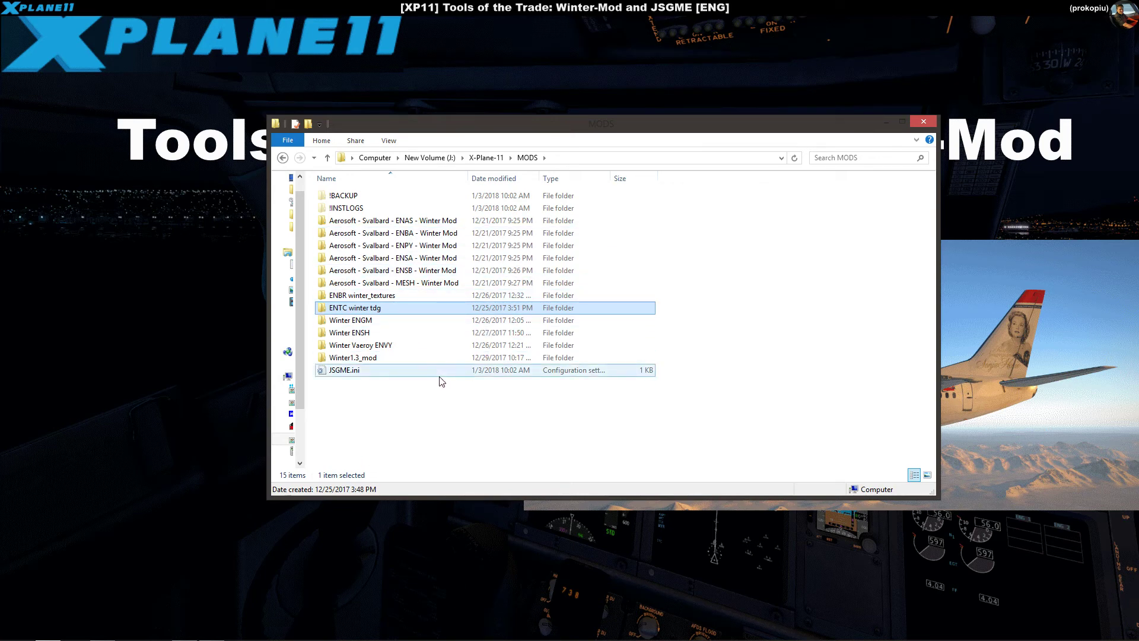
click(383, 220)
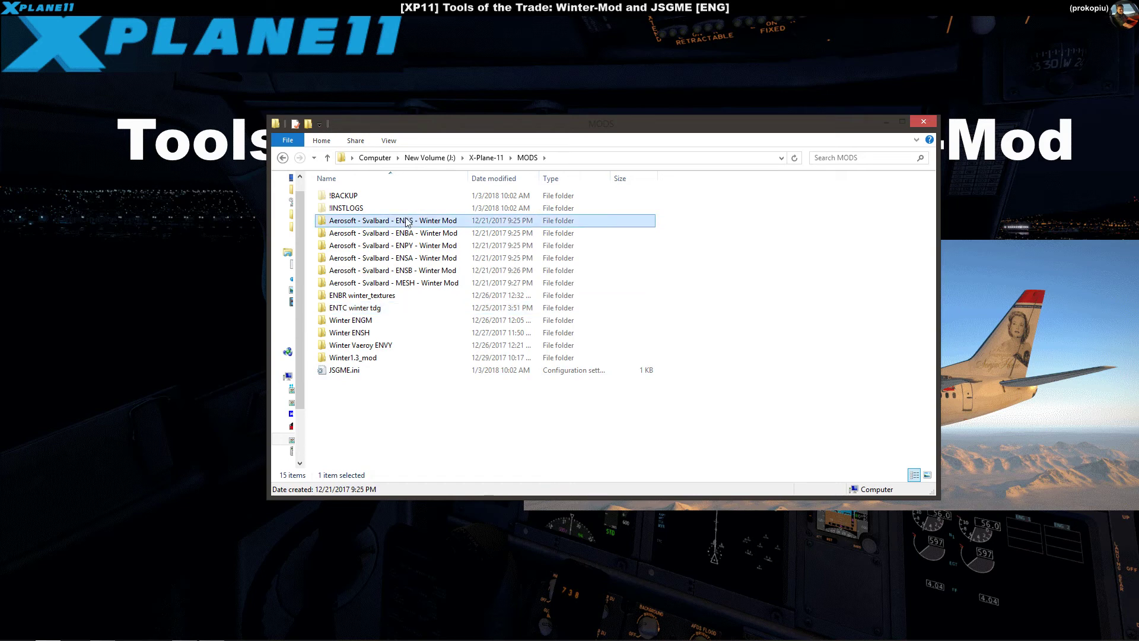
click(383, 245)
click(382, 271)
click(391, 283)
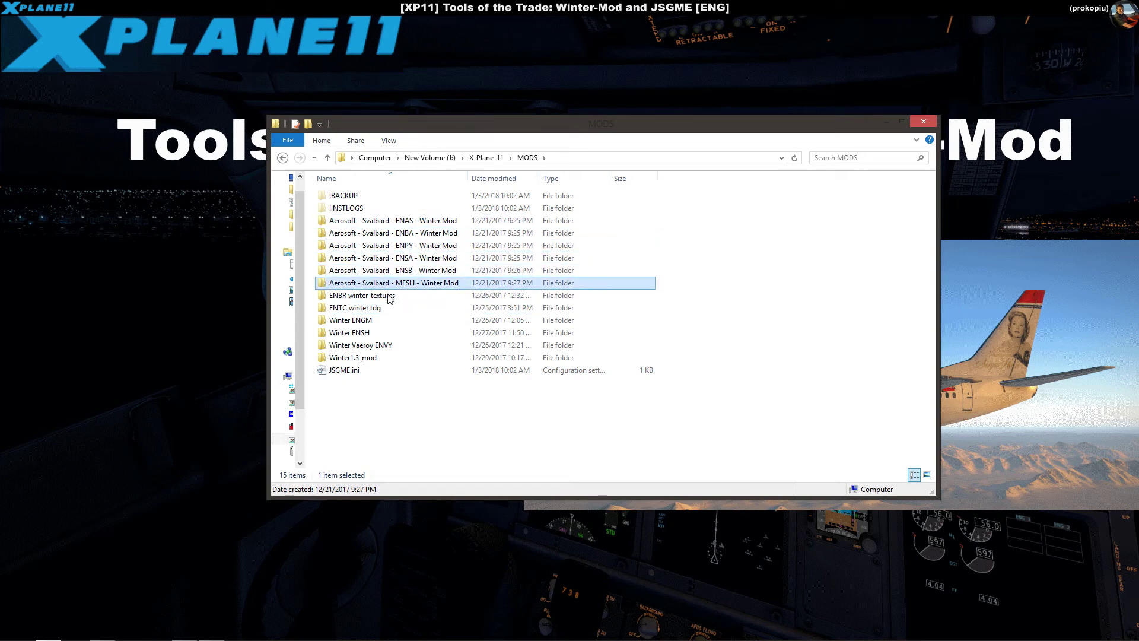
Inspect the Aerosoft - Svalbard - MESH - Winter Mod folder down to its library.txt file, and return to MODS.
double_click(430, 283)
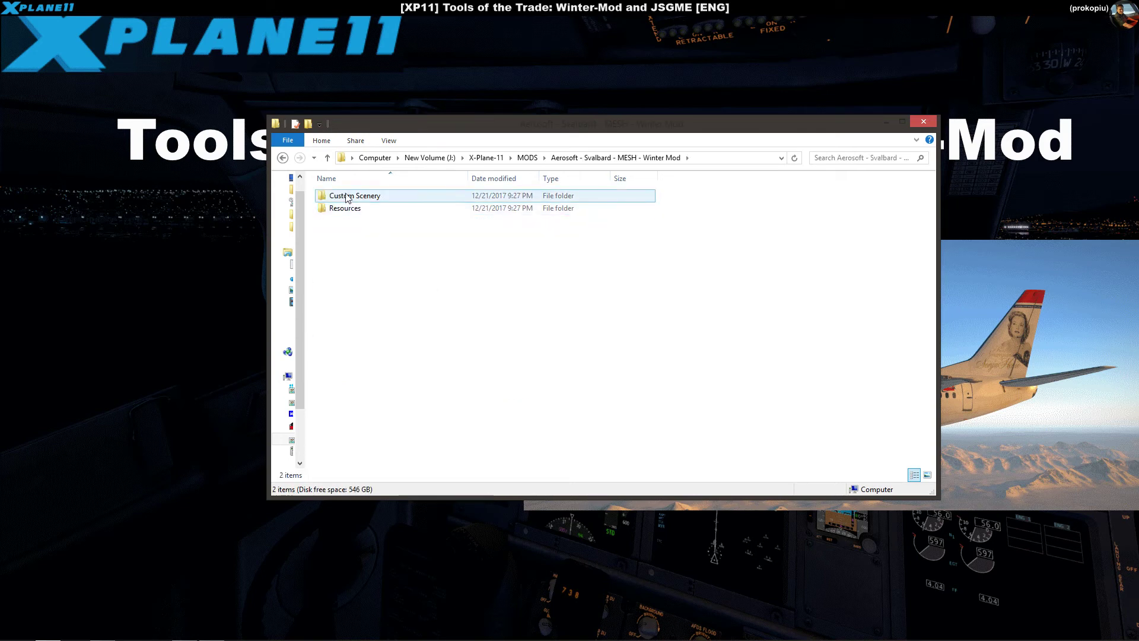
double_click(348, 197)
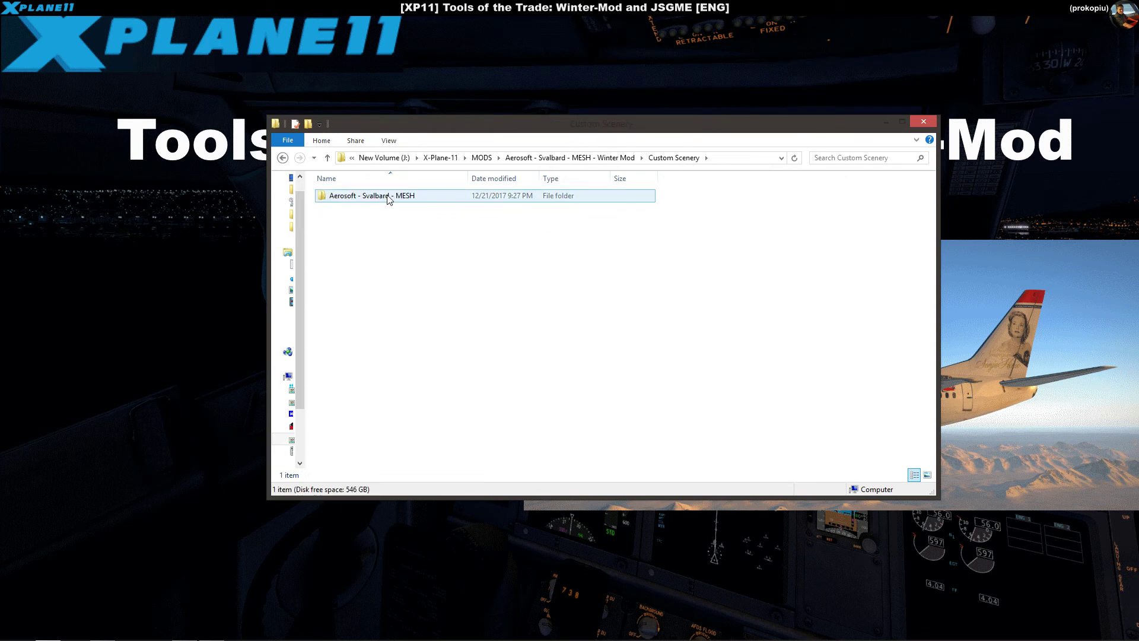
double_click(389, 196)
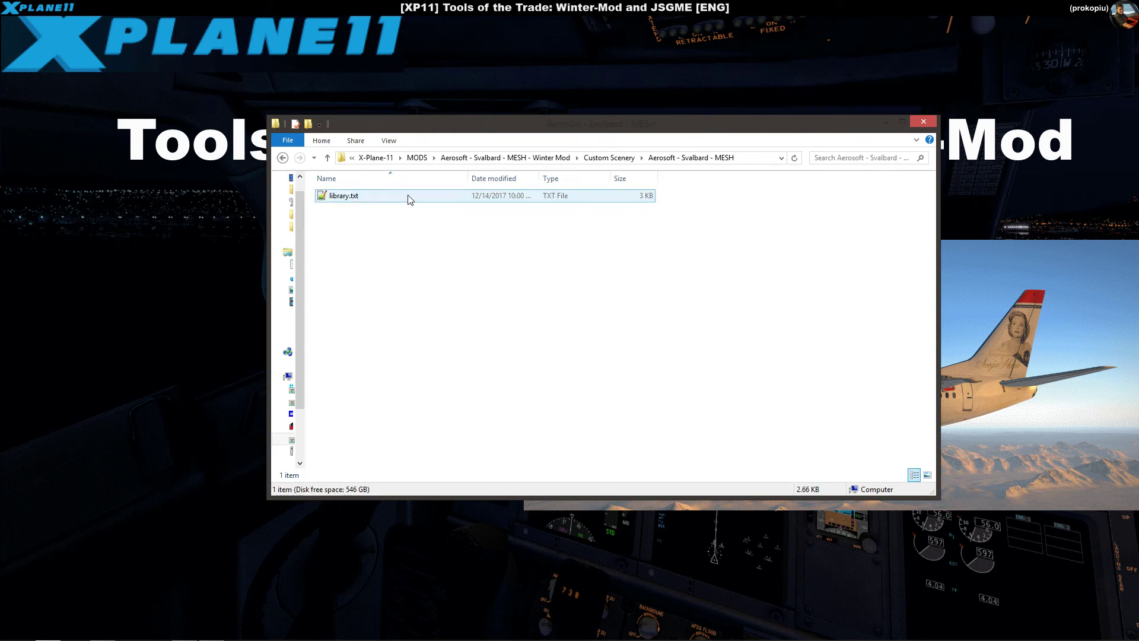
click(562, 159)
click(519, 161)
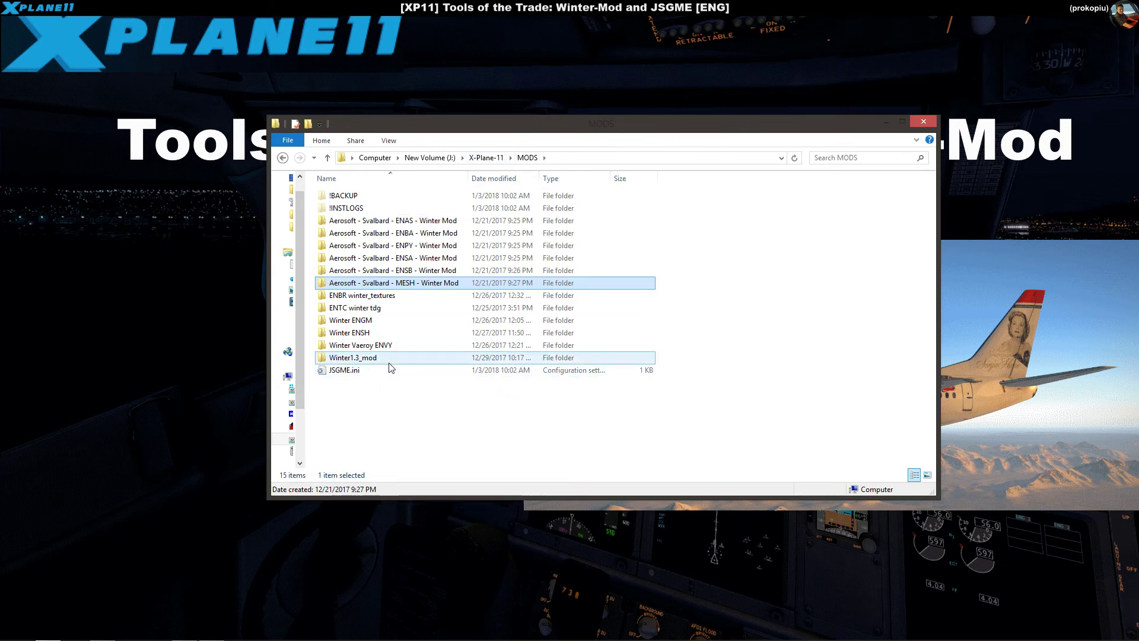
Go up to the X-Plane-11 folder, run JSGME.exe and bring the Generic Mod Enabler window to the front.
mouse_move(390, 363)
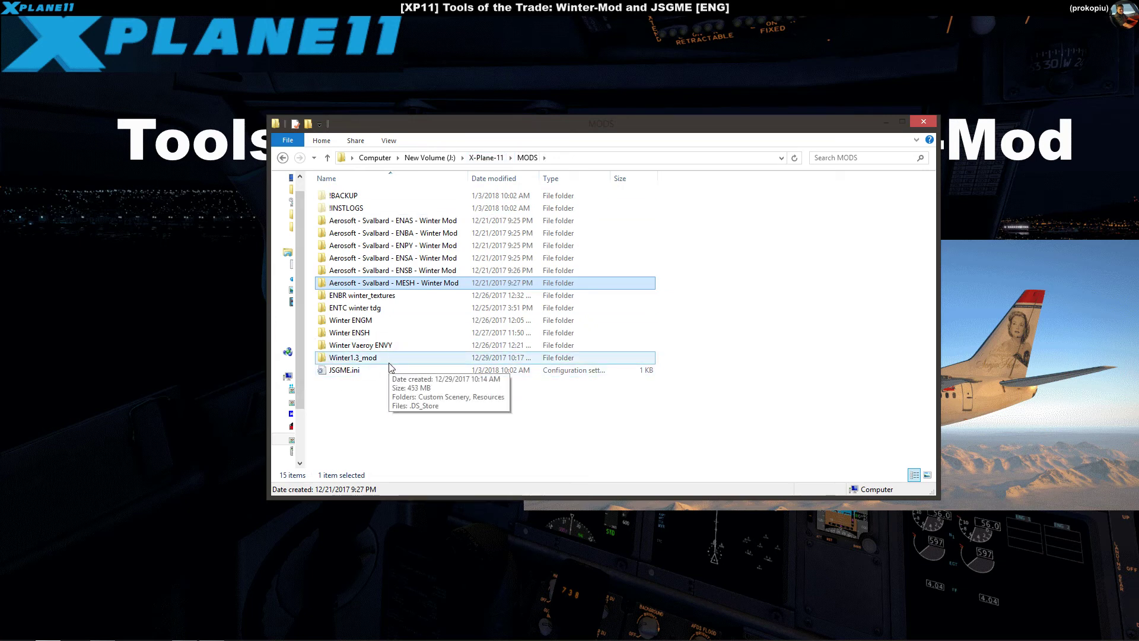
click(486, 157)
scroll(442, 366, down, 6)
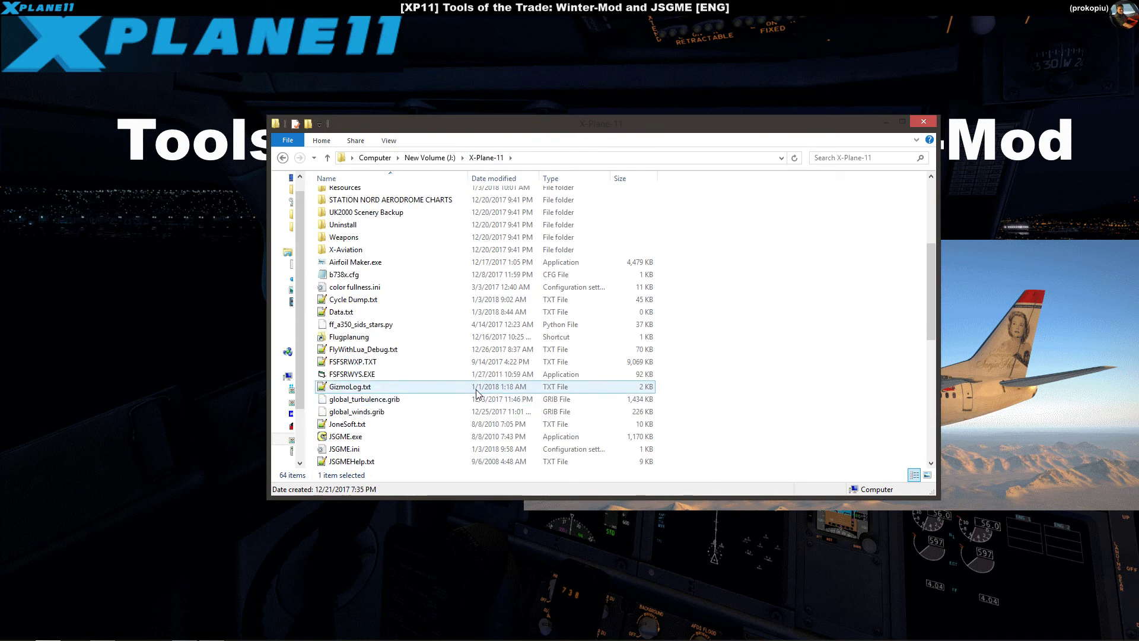
click(364, 401)
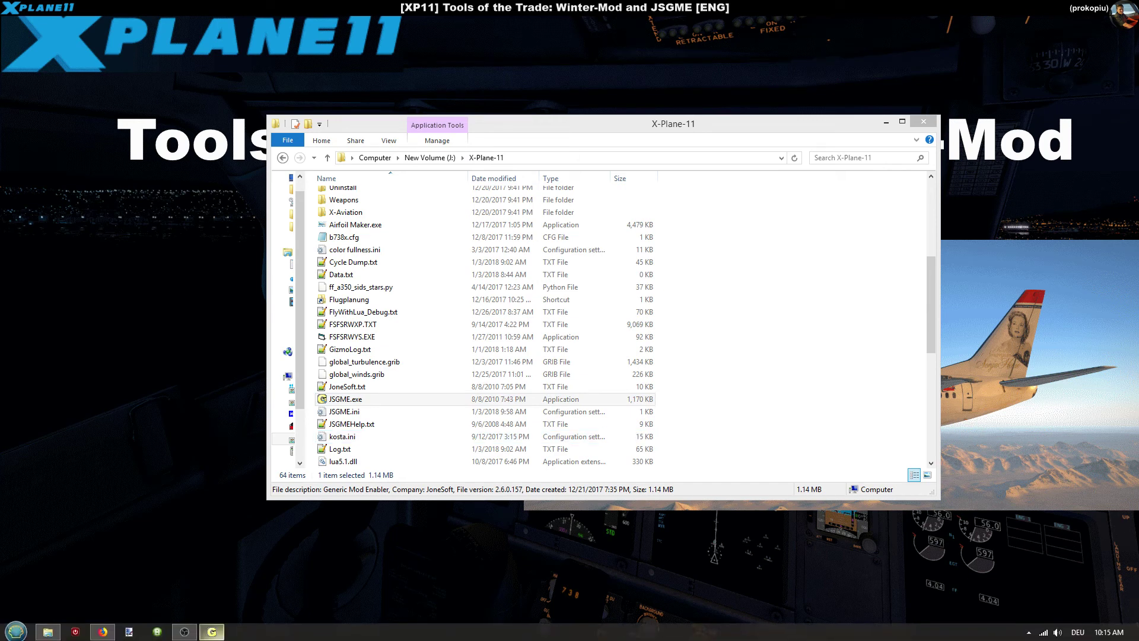
click(219, 633)
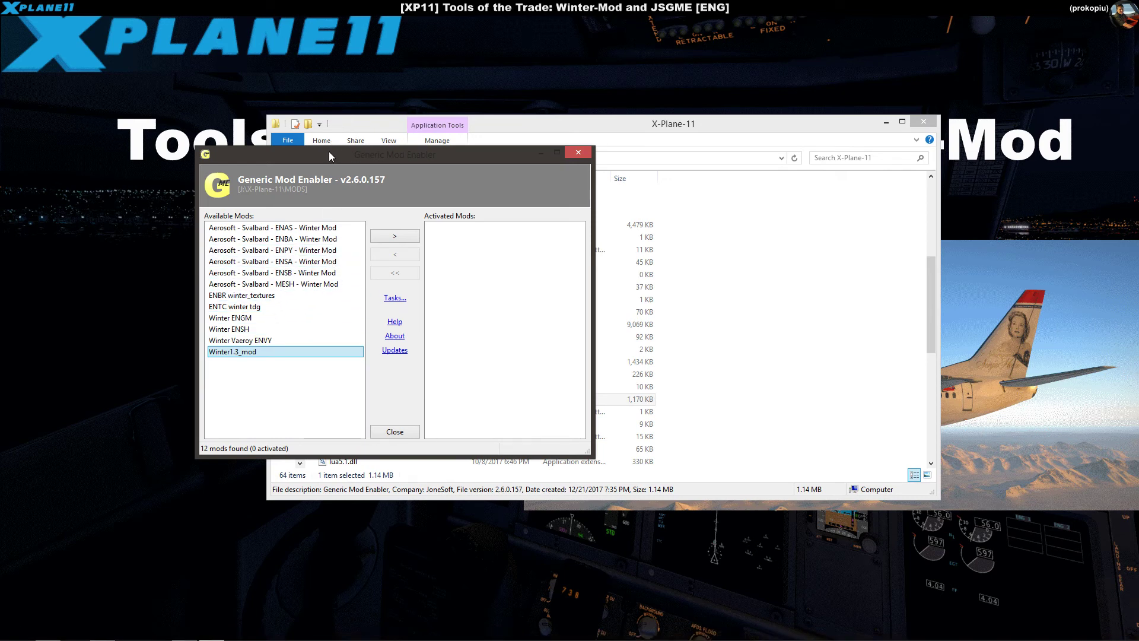
Reposition the Generic Mod Enabler window, enable Winter1.3_mod and minimize the X-Plane-11 folder window.
drag(329, 151, 350, 95)
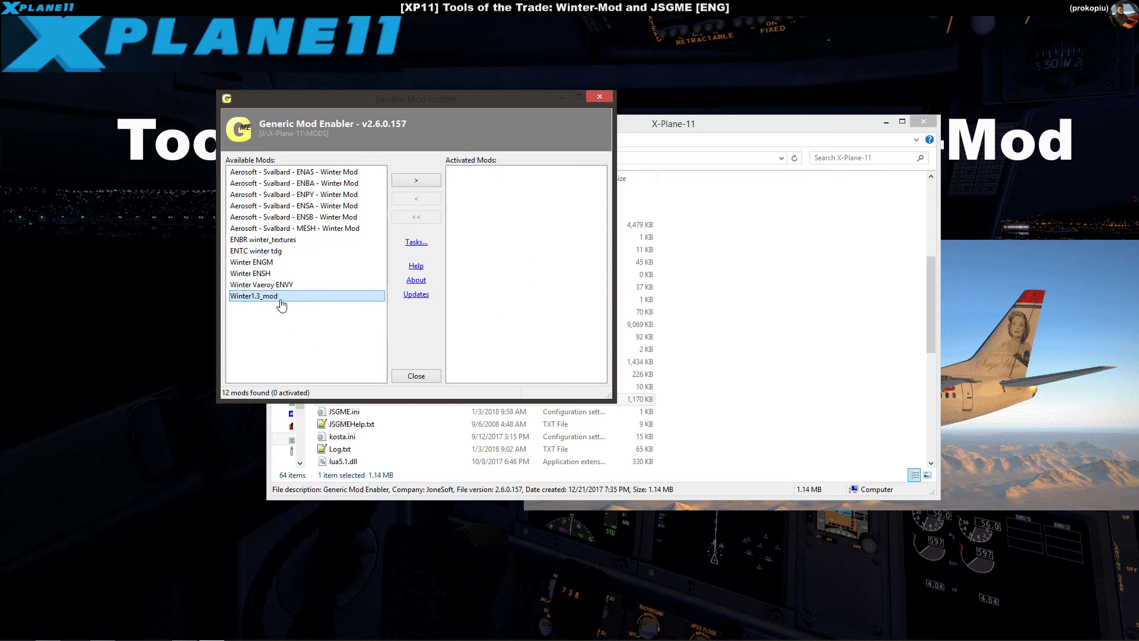
click(416, 180)
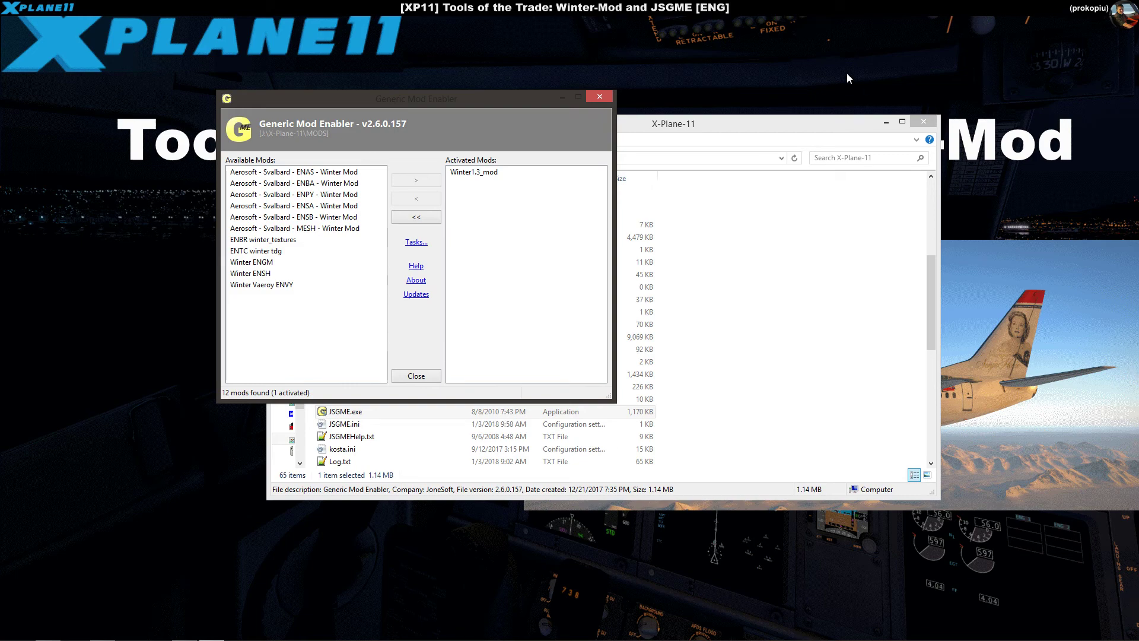
click(886, 121)
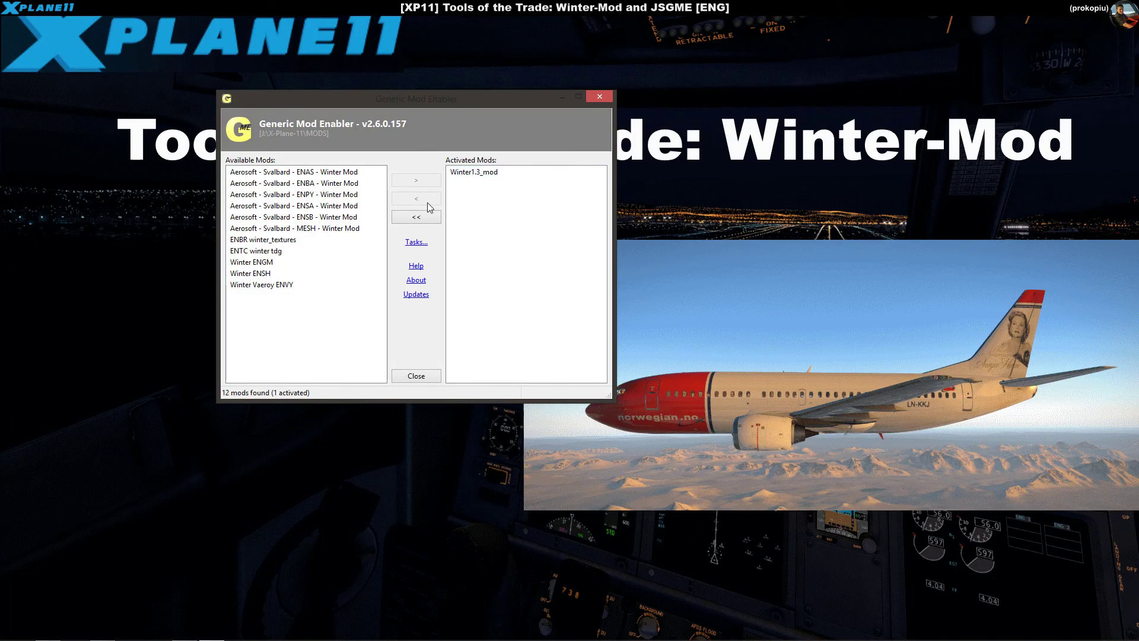
Disable Winter1.3_mod in Generic Mod Enabler and select it again among the available mods.
click(498, 174)
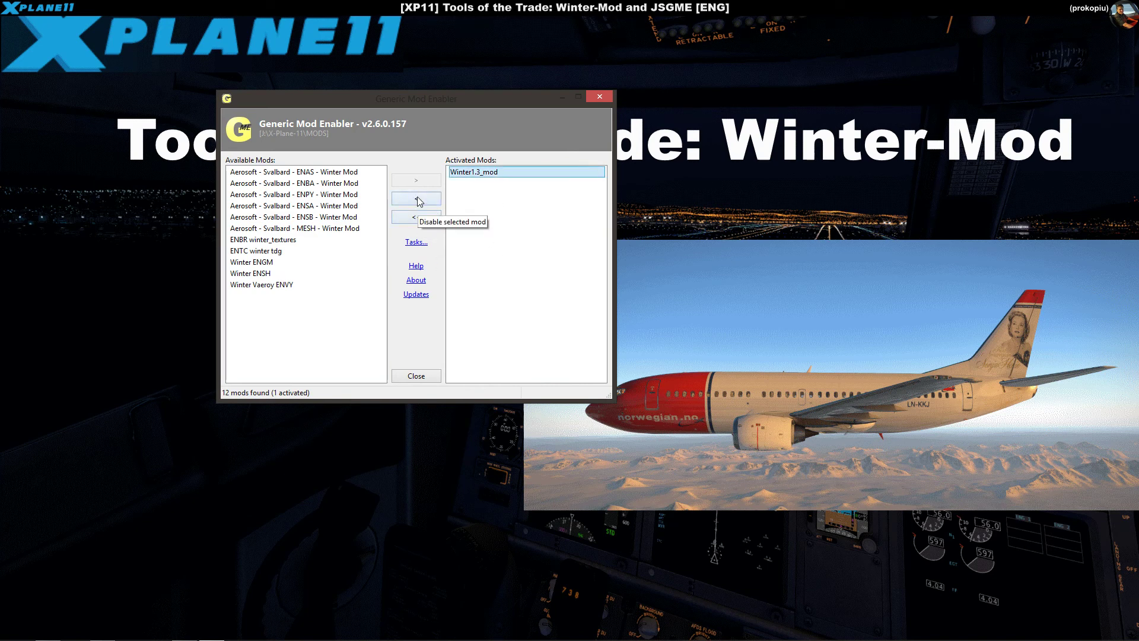
click(420, 201)
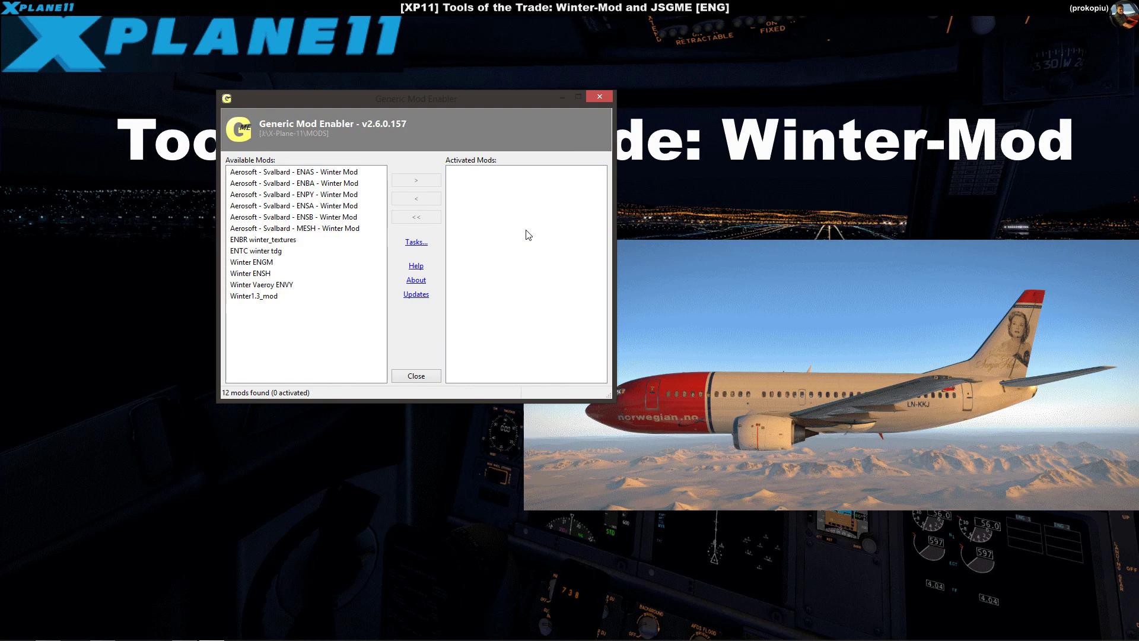
click(326, 295)
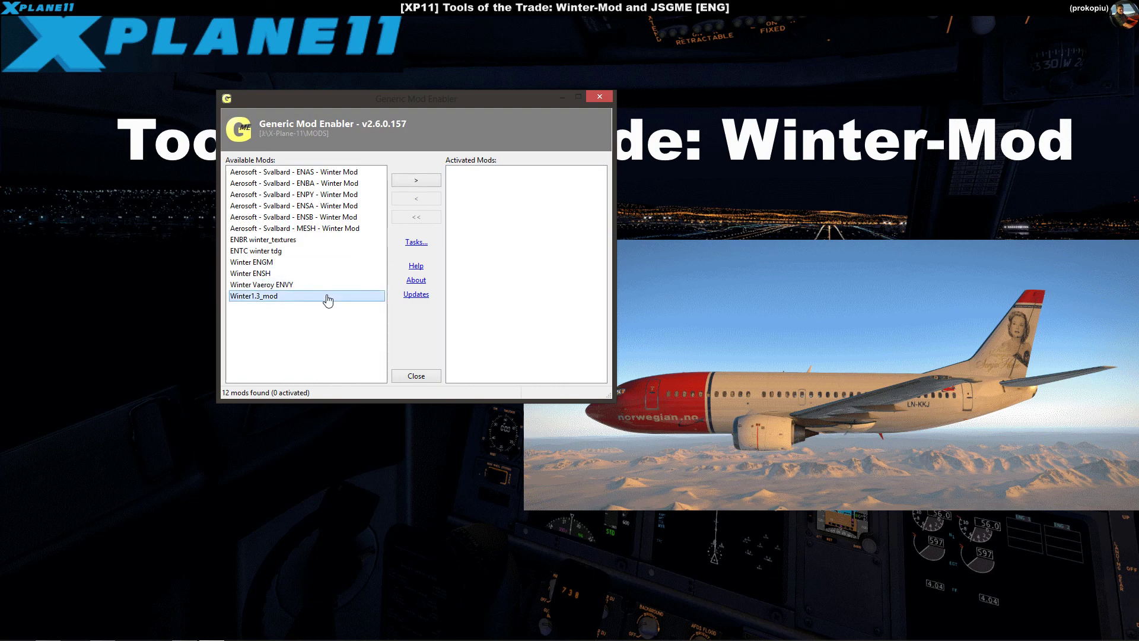